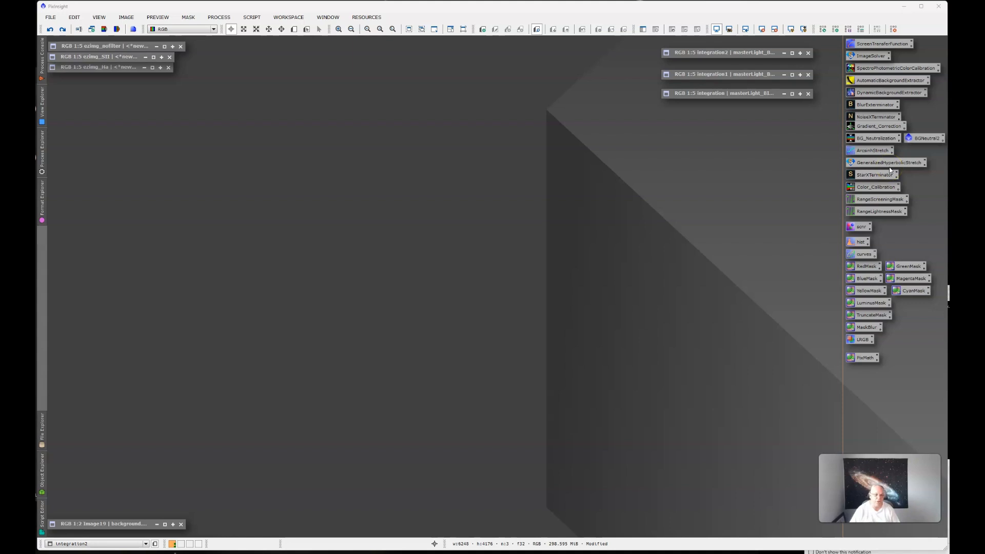
# Open the ezimg_nofilter image and run AutomaticBackgroundExtractor on it with its stored settings
pyautogui.doubleClick(115, 48)
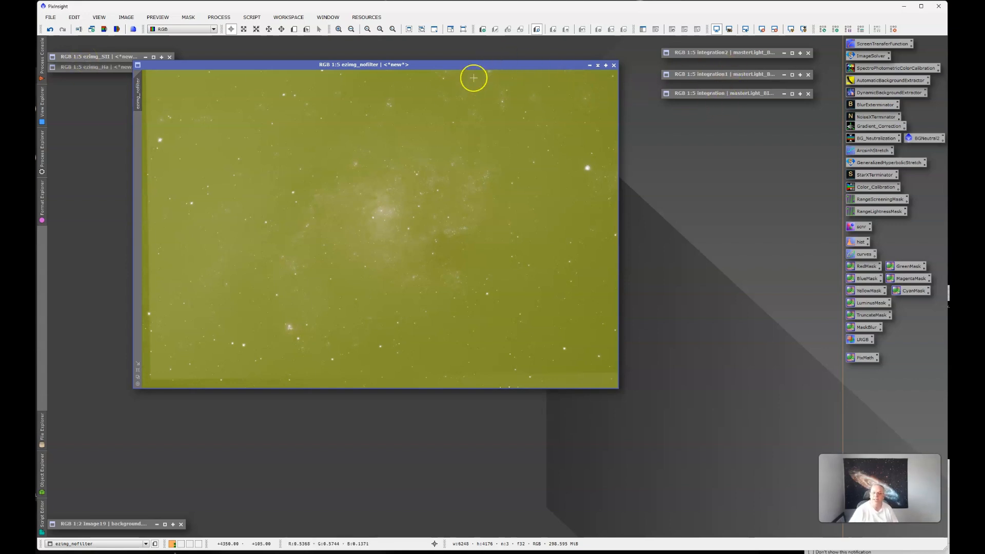
pyautogui.moveTo(473, 66); pyautogui.dragTo(492, 70)
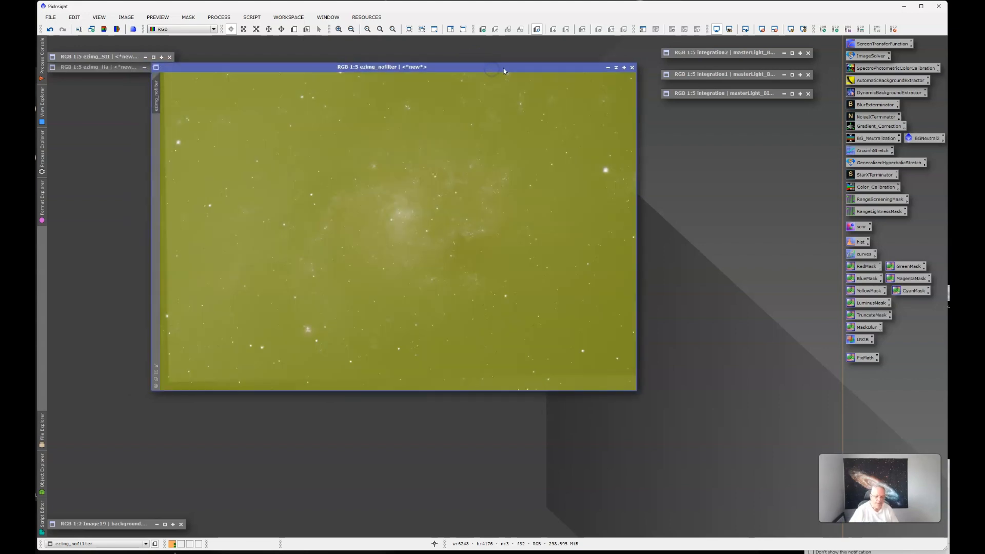
pyautogui.click(476, 66)
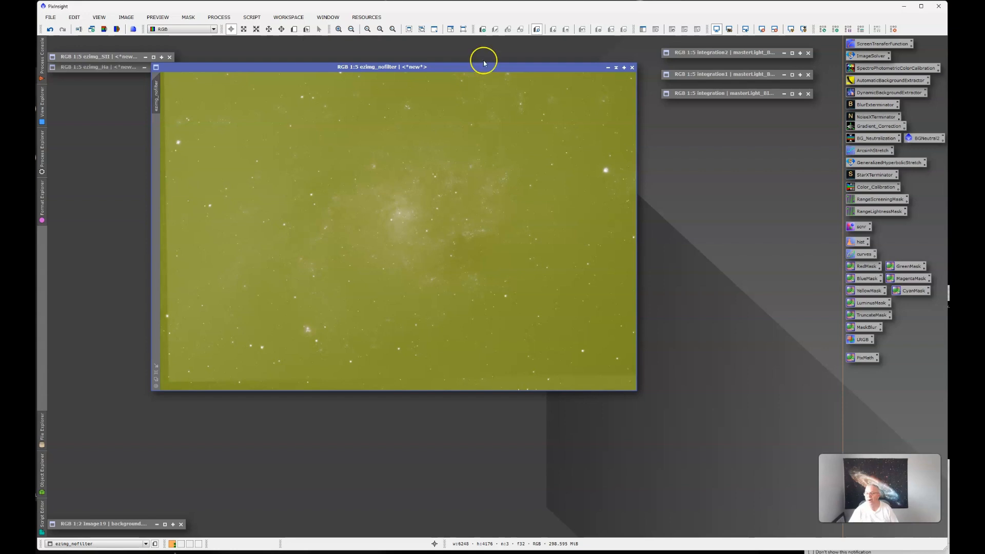
pyautogui.doubleClick(880, 80)
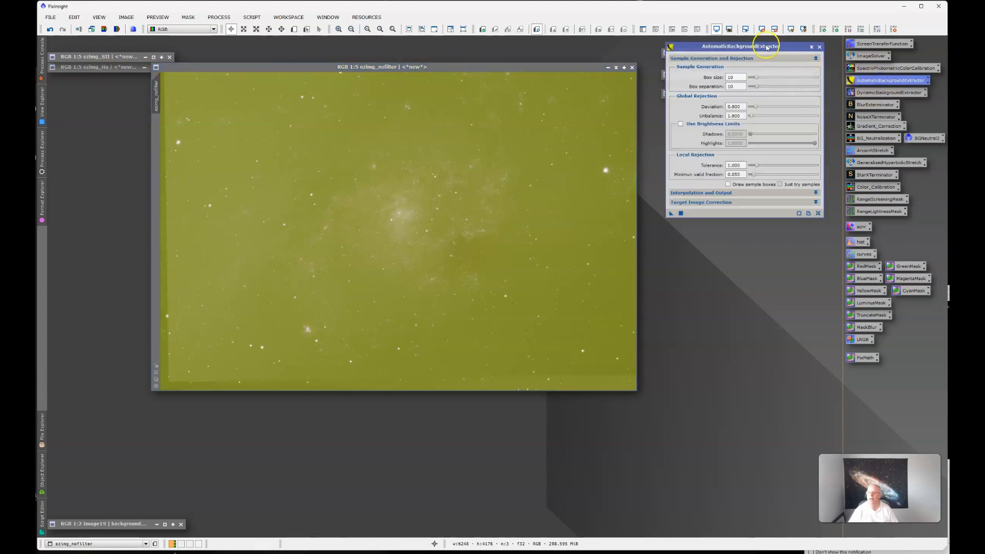
pyautogui.moveTo(670, 213); pyautogui.dragTo(472, 201)
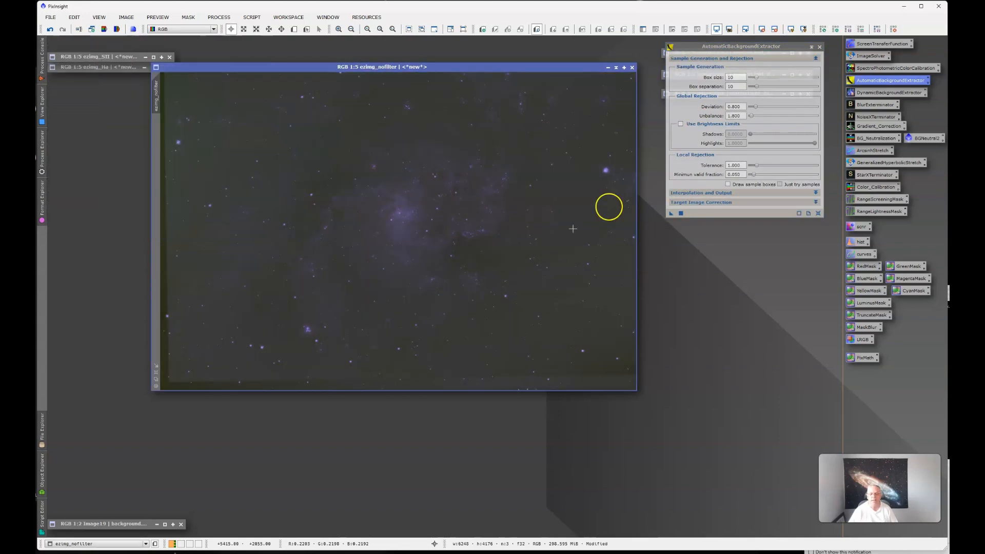
pyautogui.click(820, 46)
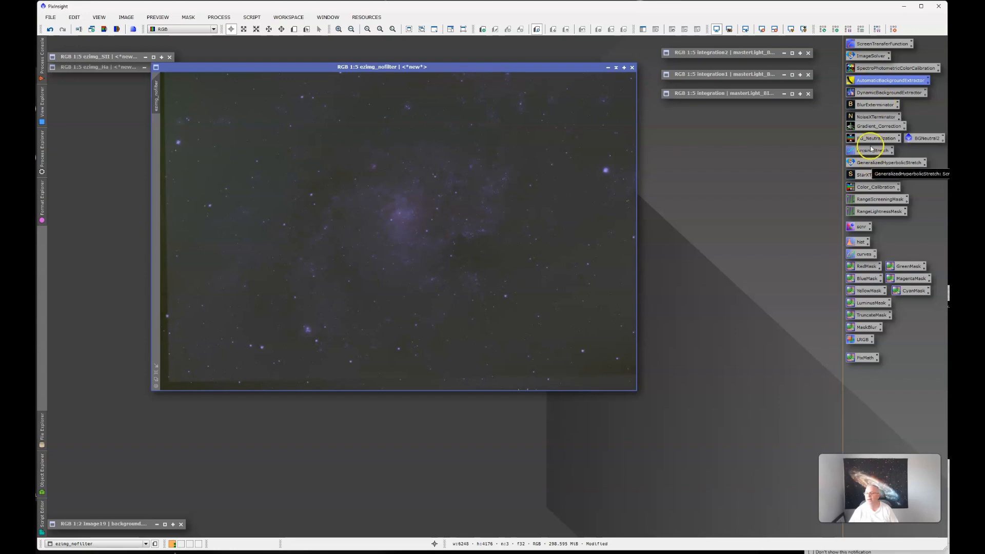
# Run GradientCorrection on ezimg_nofilter with its stored settings and close the process
pyautogui.doubleClick(874, 126)
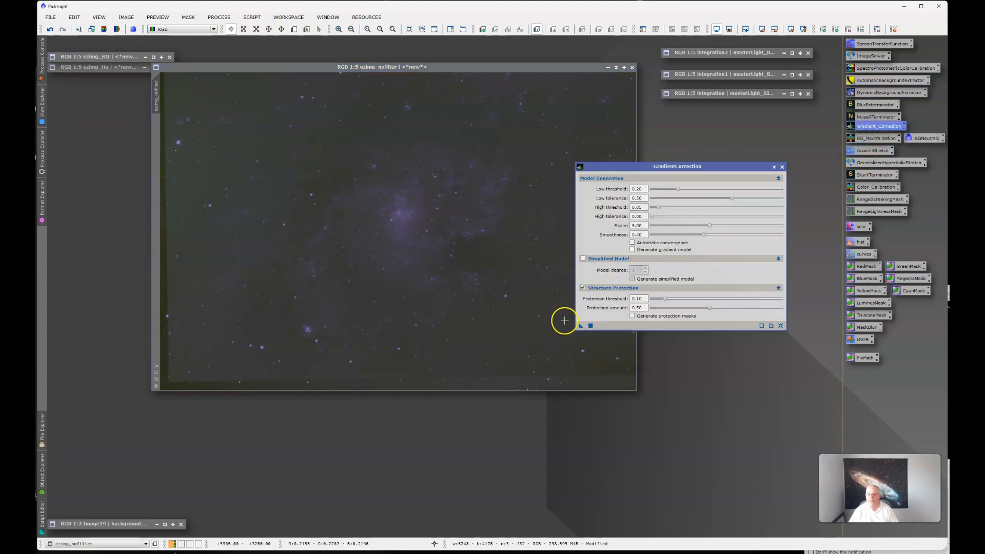
pyautogui.moveTo(581, 325); pyautogui.dragTo(483, 317)
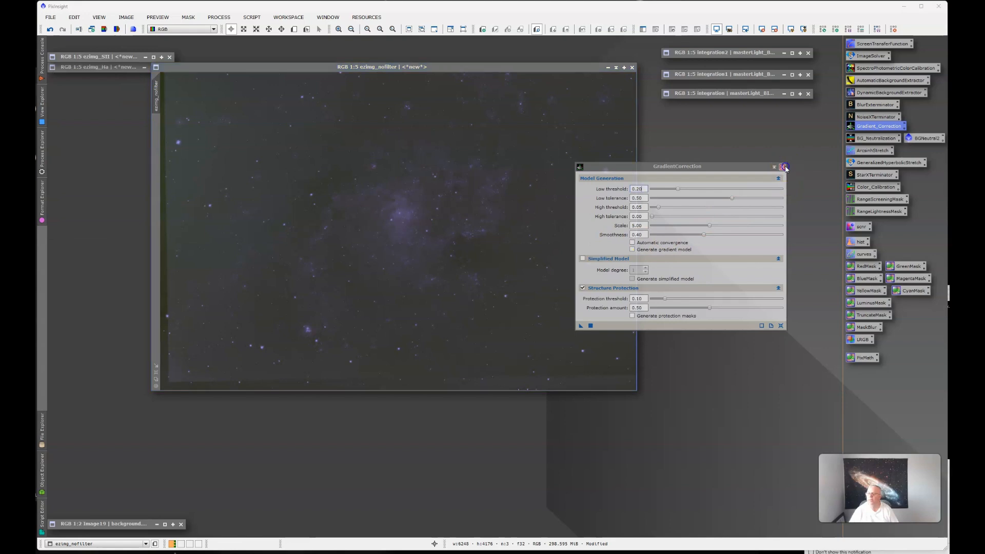
pyautogui.click(782, 166)
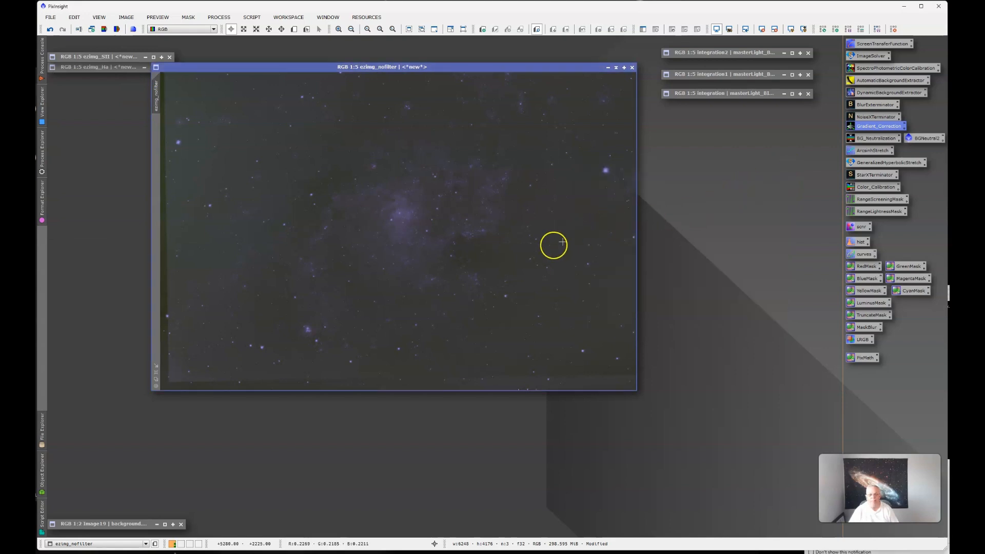
# Open BackgroundNeutralization and define a small preview over the lower-left corner of the ezimg_nofilter image
pyautogui.doubleClick(872, 139)
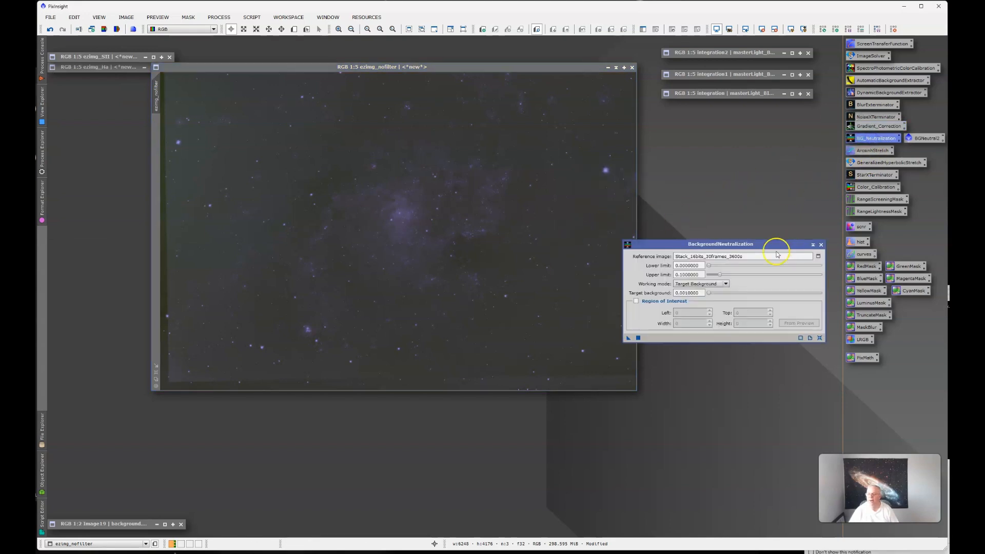
pyautogui.moveTo(768, 246); pyautogui.dragTo(745, 174)
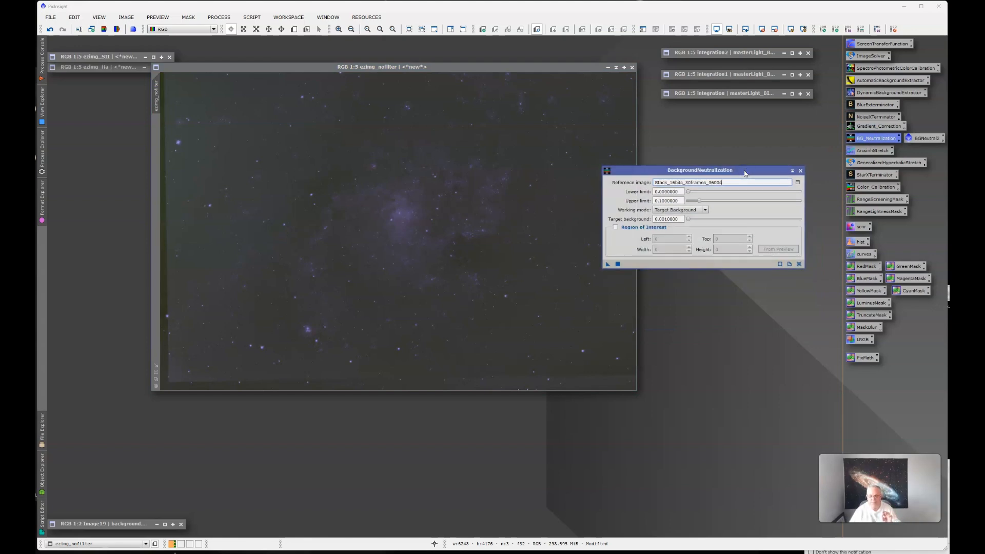
pyautogui.click(755, 175)
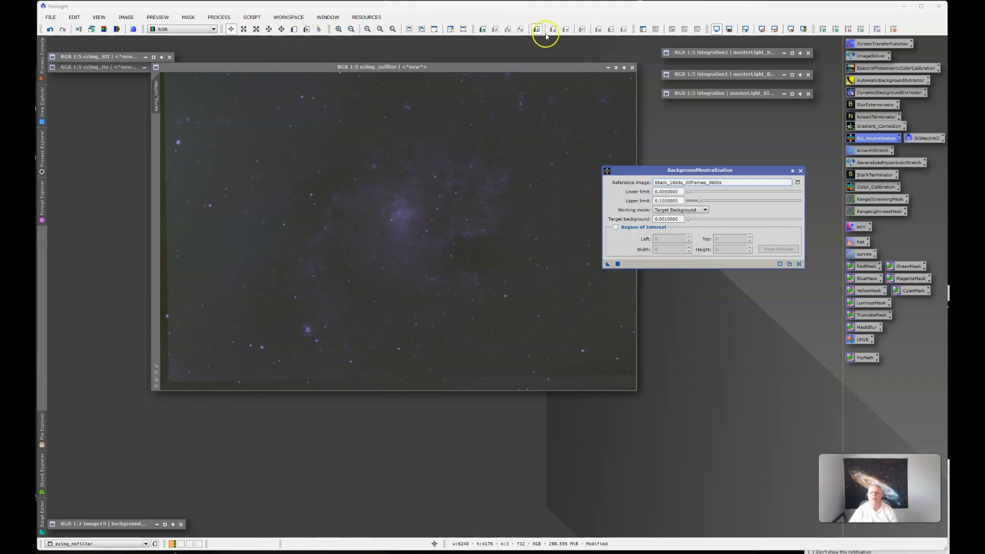
pyautogui.click(294, 30)
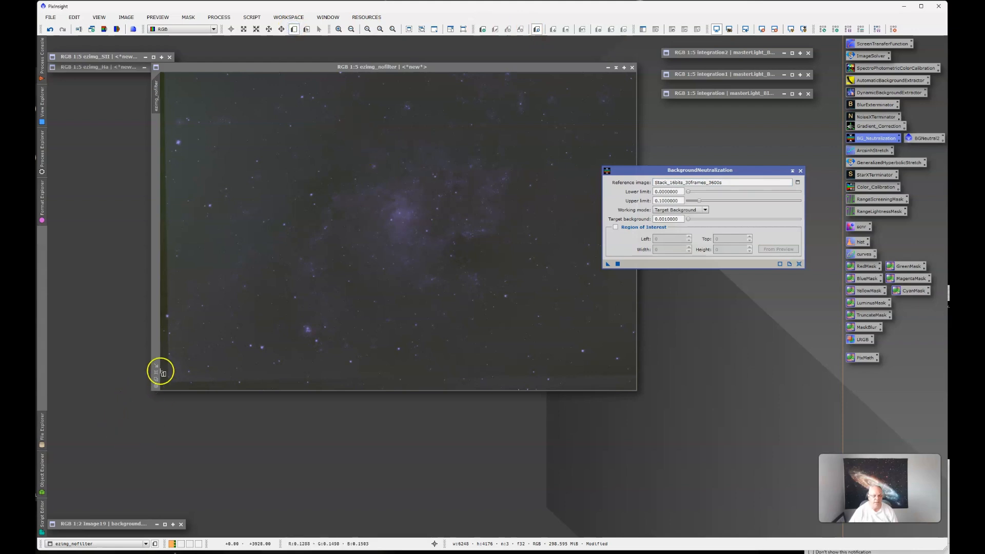
pyautogui.moveTo(163, 375); pyautogui.dragTo(169, 388)
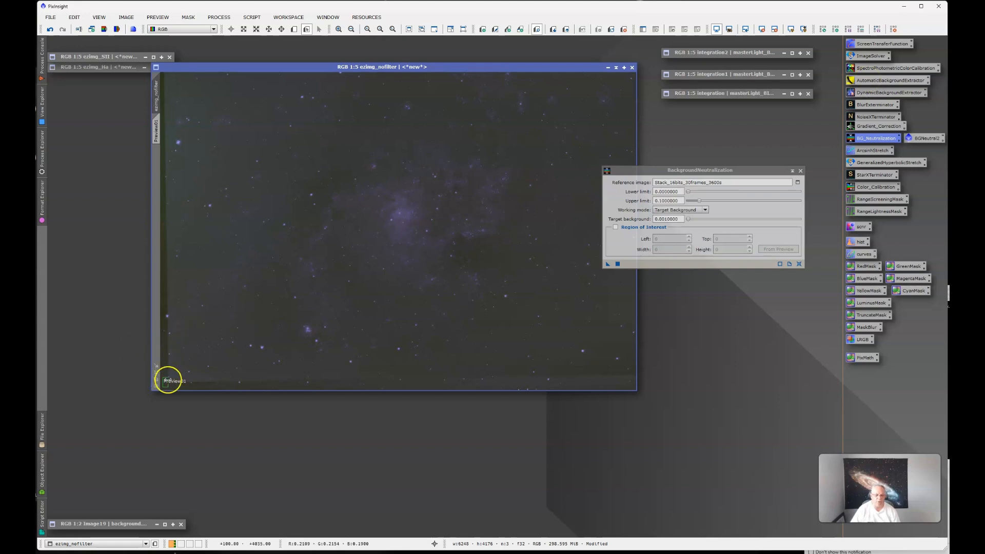
# Examine the Image19 background image and the target image correction options of AutomaticBackgroundExtractor, closing the process and minimizing the image
pyautogui.doubleClick(116, 528)
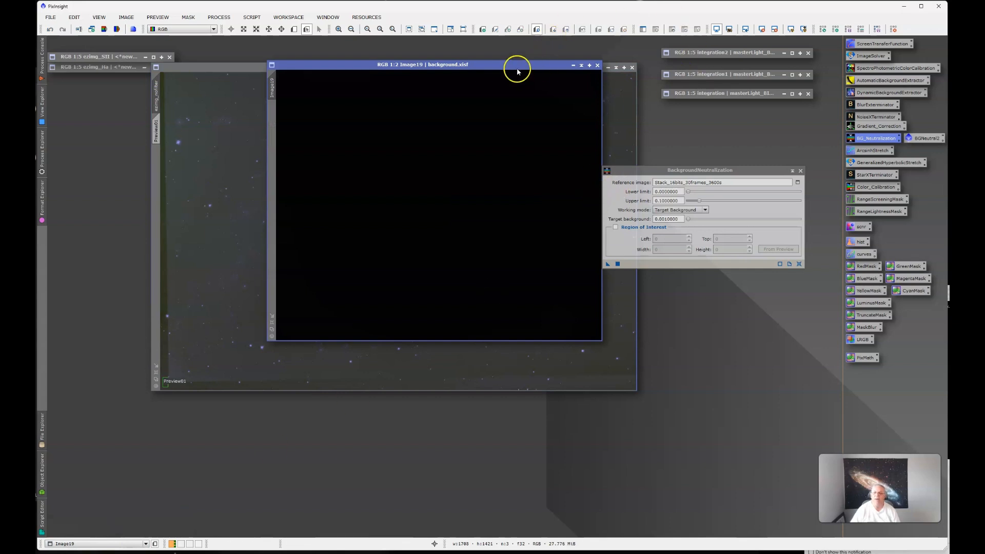
pyautogui.doubleClick(871, 80)
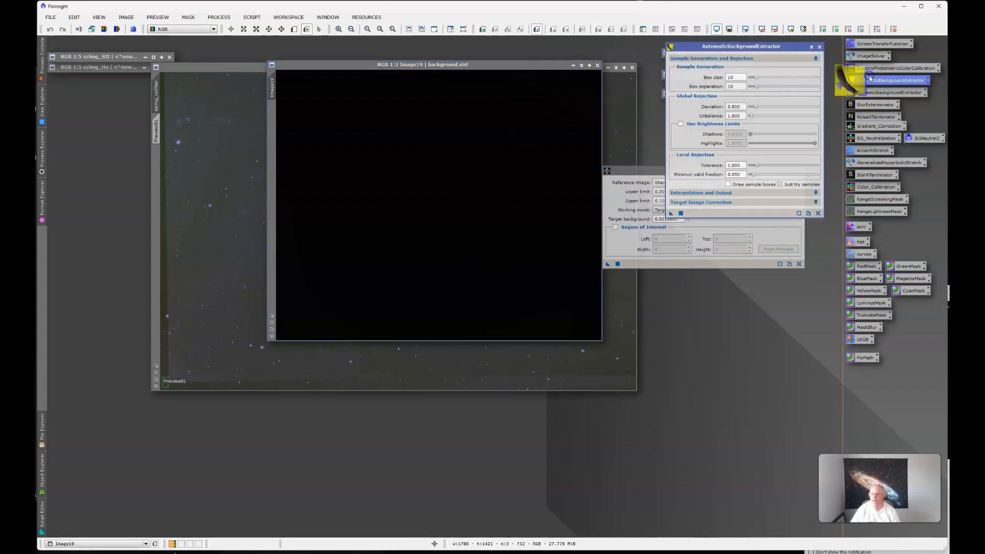
pyautogui.click(711, 202)
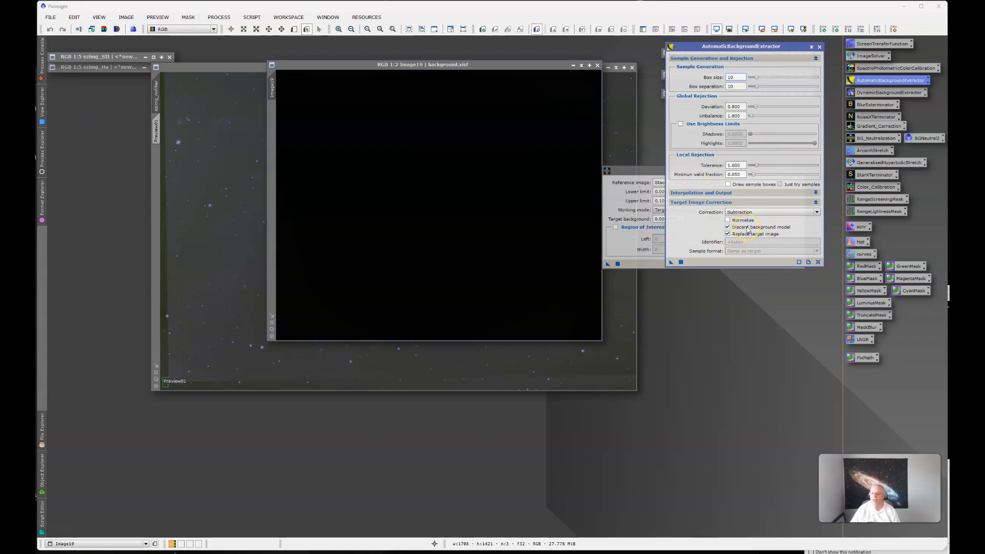
pyautogui.moveTo(749, 230)
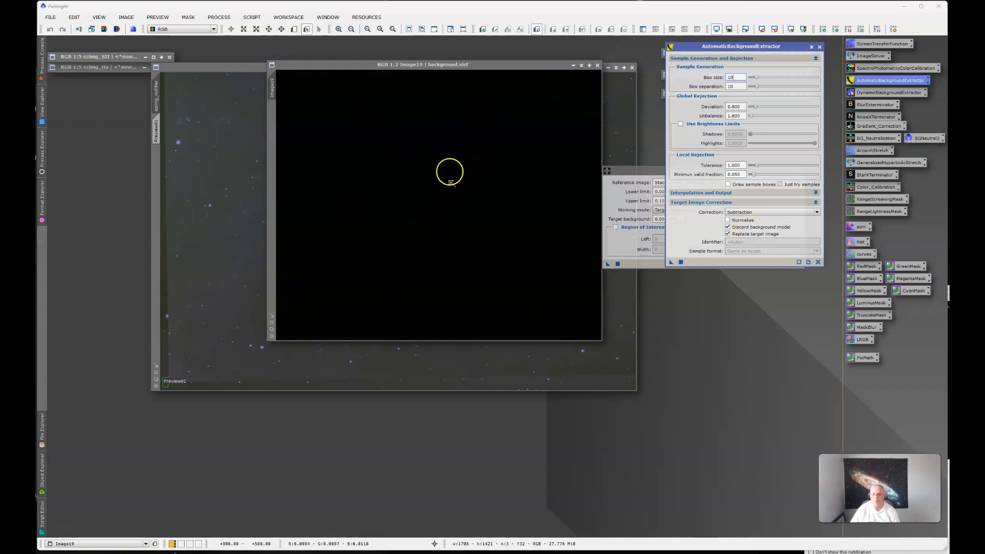
pyautogui.click(819, 47)
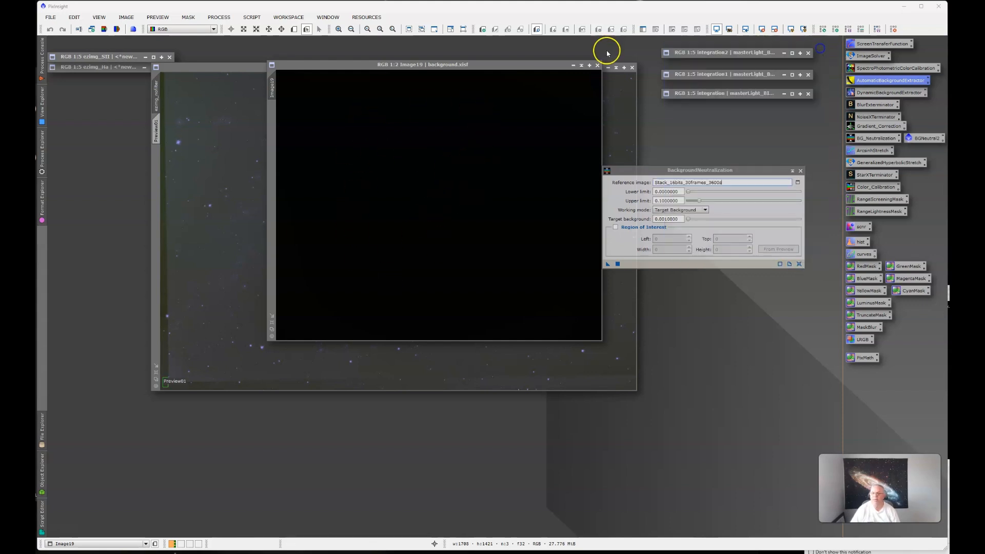
pyautogui.click(583, 67)
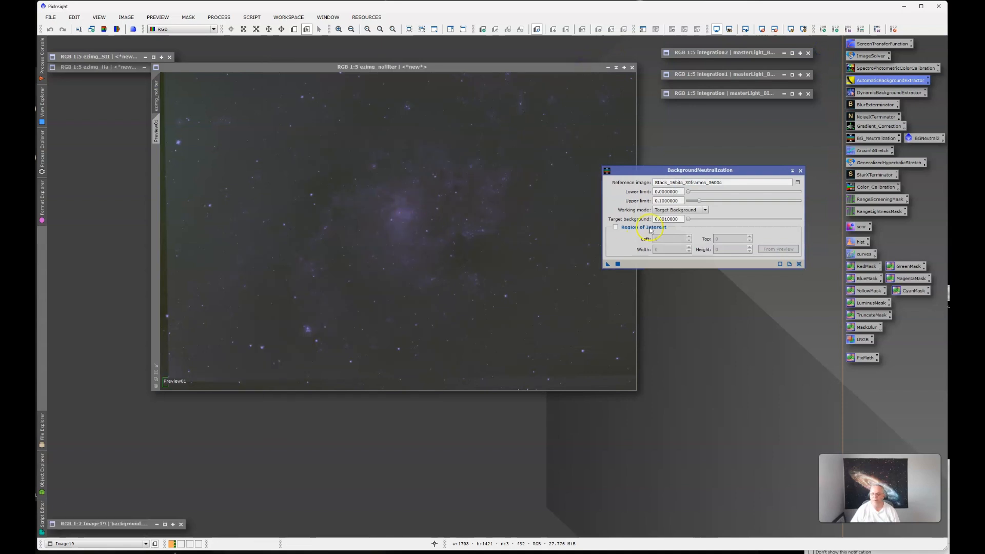
# Set Image19 as the reference image for BackgroundNeutralization
pyautogui.click(797, 183)
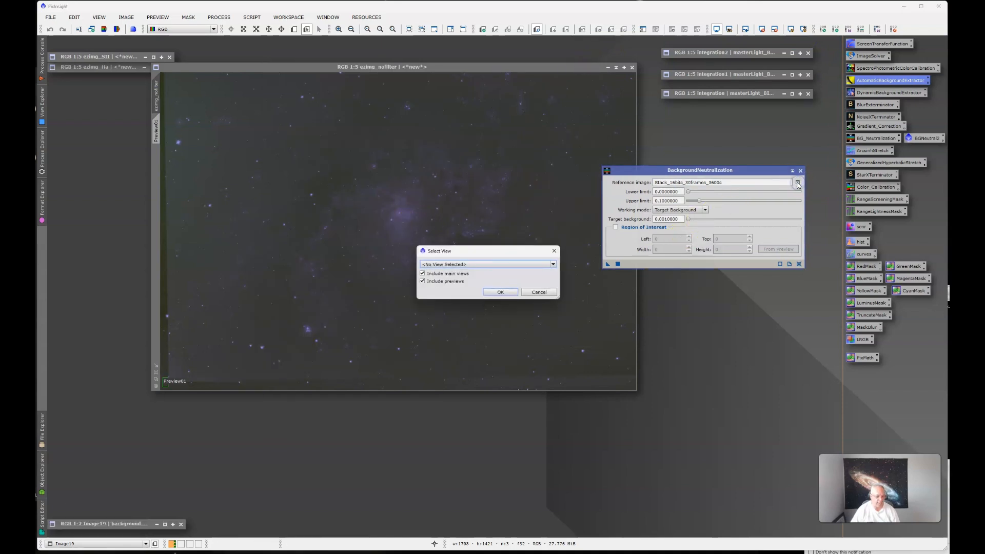
pyautogui.click(515, 264)
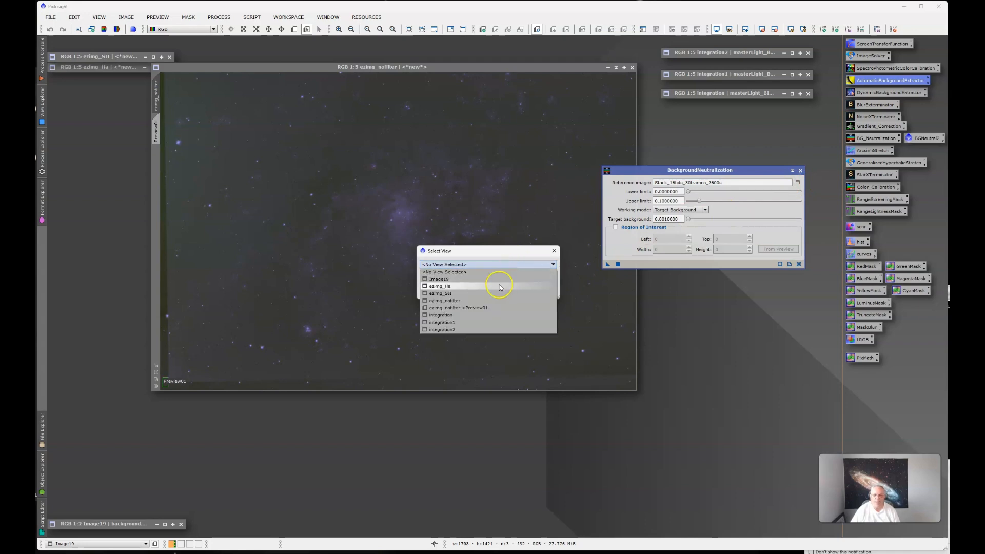
pyautogui.click(454, 278)
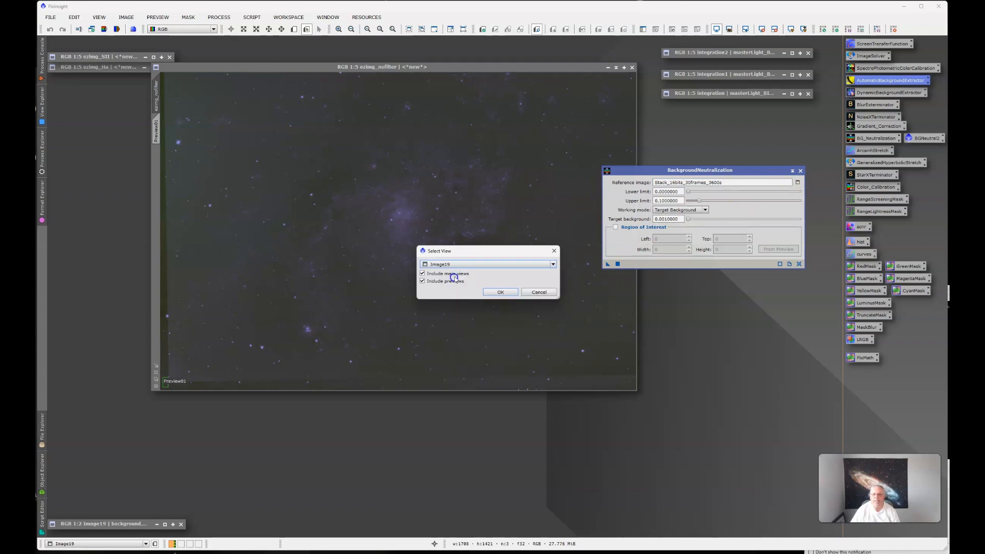
pyautogui.click(504, 291)
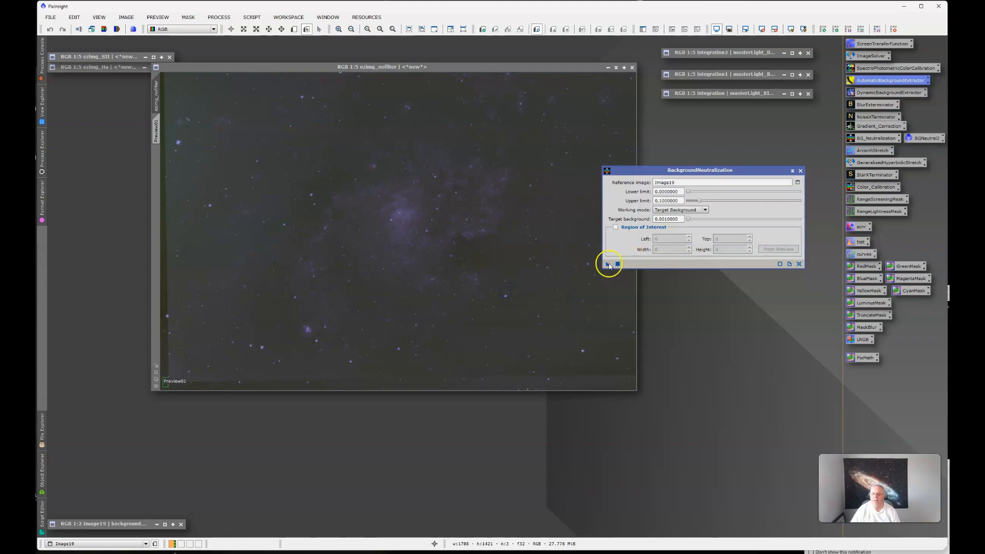
# Apply BackgroundNeutralization to ezimg_nofilter, collapse its dialog and park it beneath the minimized integration images
pyautogui.moveTo(608, 264); pyautogui.dragTo(490, 289)
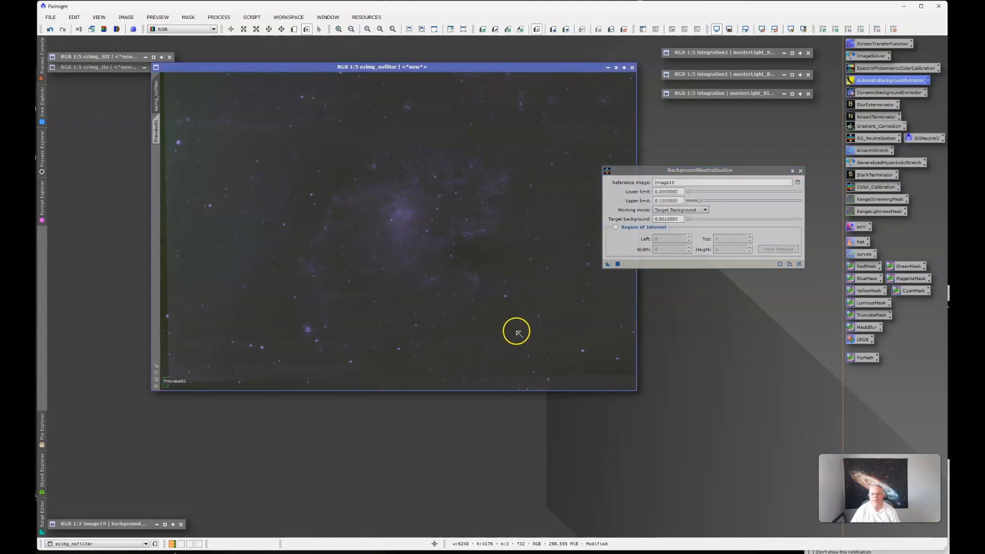
pyautogui.moveTo(608, 264); pyautogui.dragTo(619, 265)
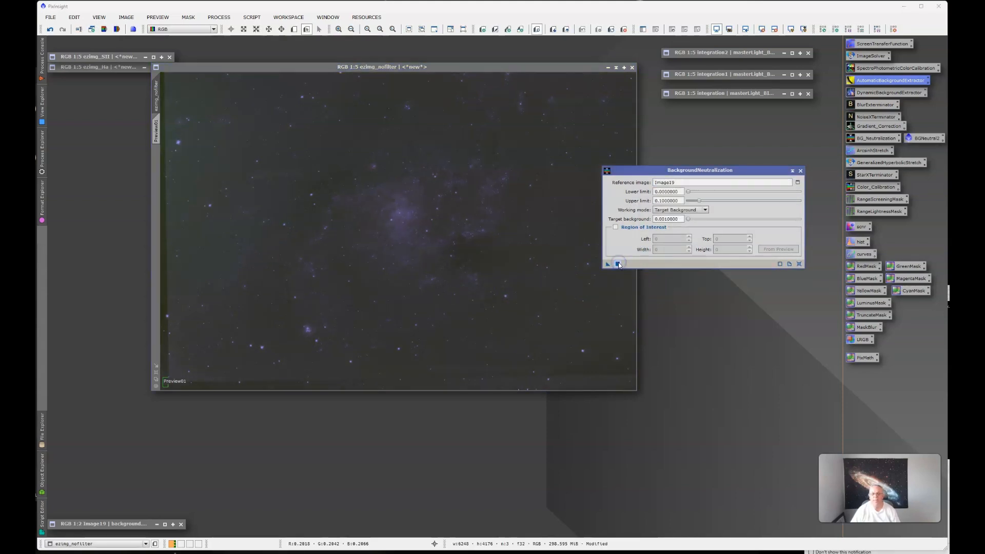
pyautogui.click(618, 264)
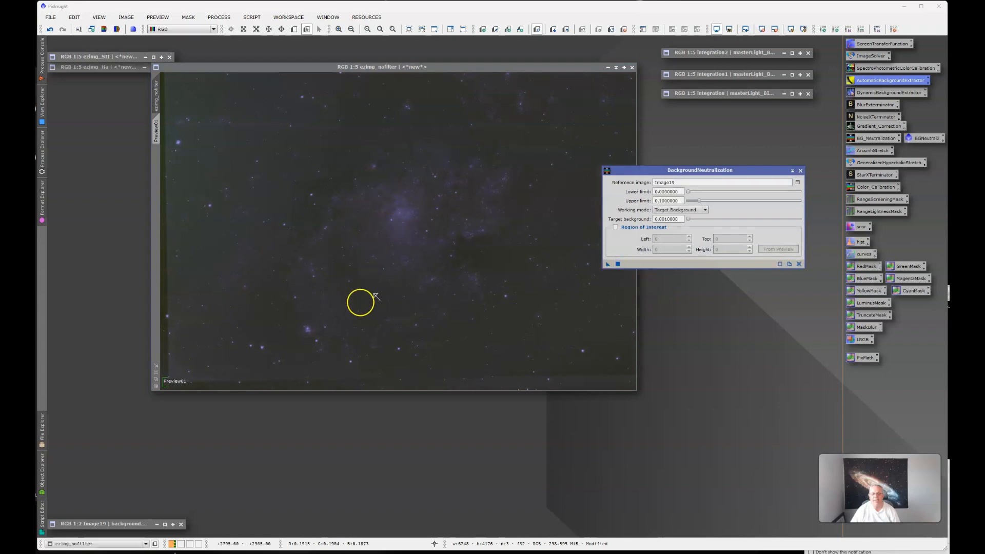
pyautogui.click(618, 264)
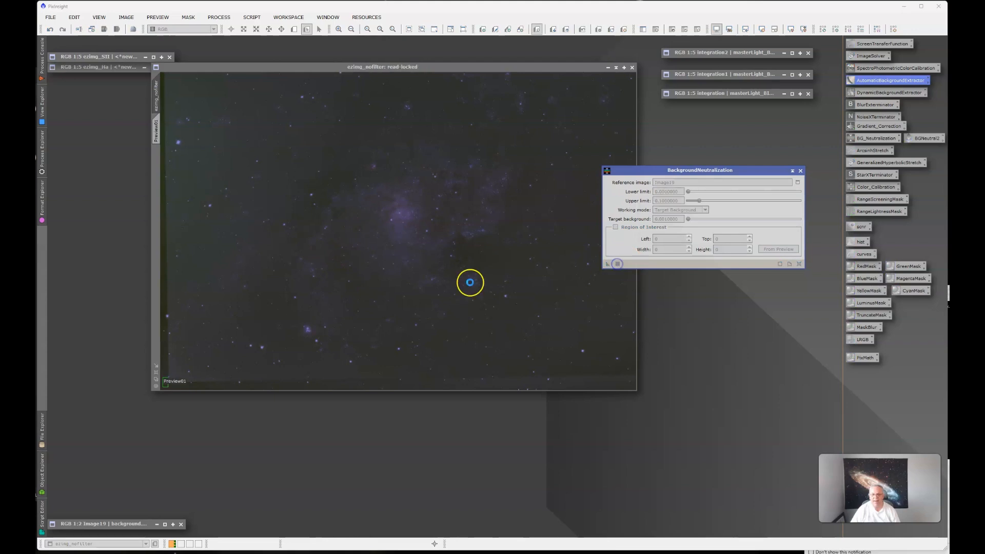
pyautogui.click(793, 171)
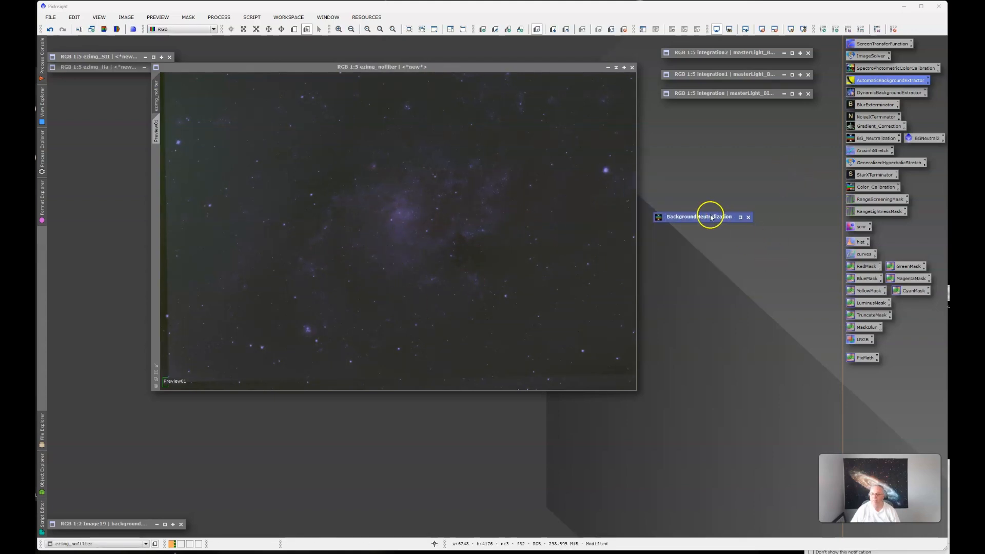
pyautogui.moveTo(711, 218); pyautogui.dragTo(788, 123)
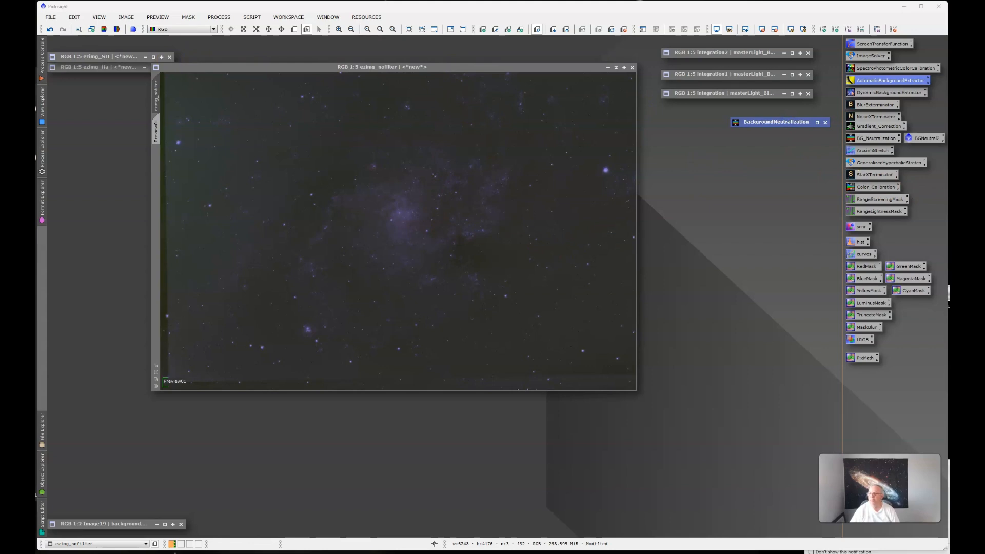
# Open StarXTerminator and select StarXTerminator.11.pb as its AI file
pyautogui.doubleClick(875, 175)
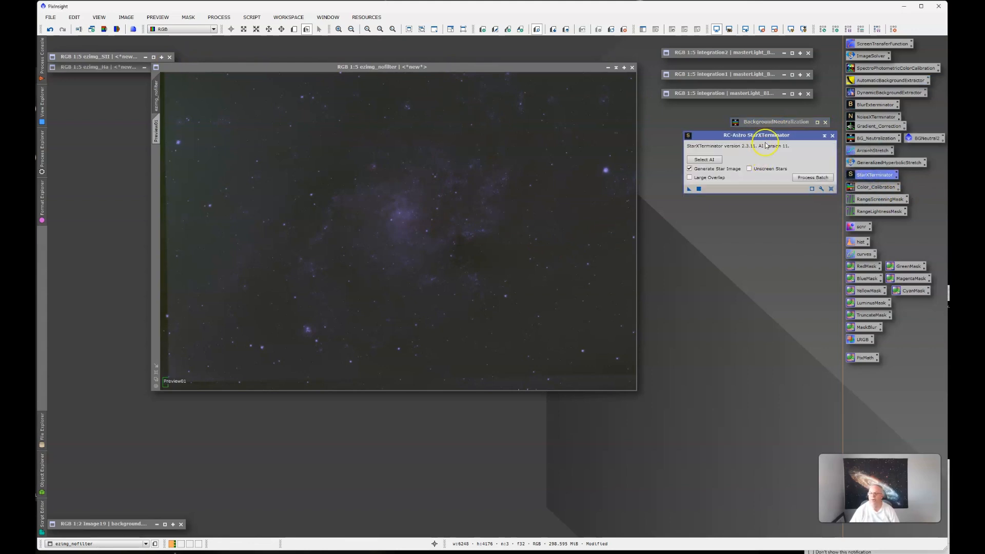
pyautogui.moveTo(767, 139); pyautogui.dragTo(731, 163)
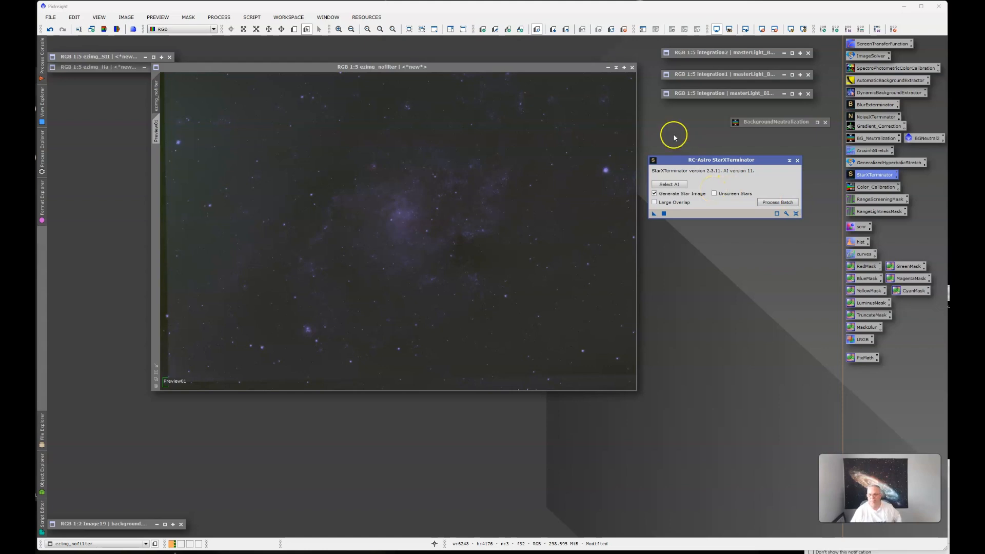
pyautogui.click(668, 185)
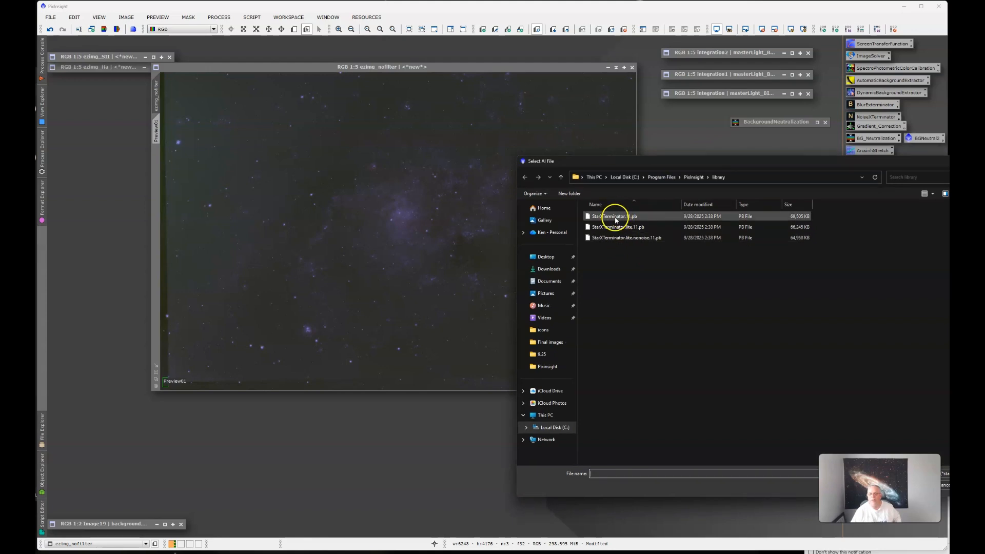
pyautogui.click(617, 217)
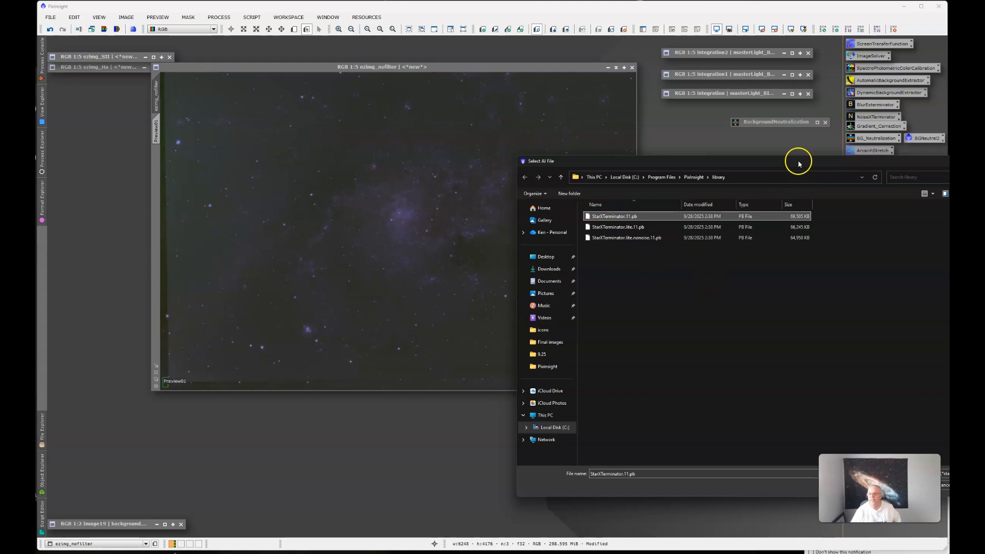
pyautogui.moveTo(799, 163); pyautogui.dragTo(713, 97)
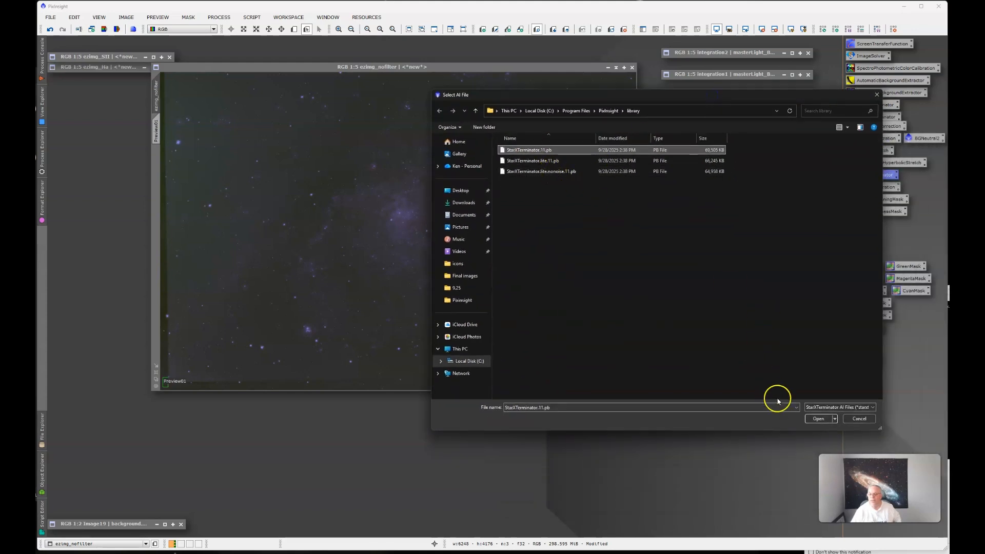
pyautogui.click(819, 419)
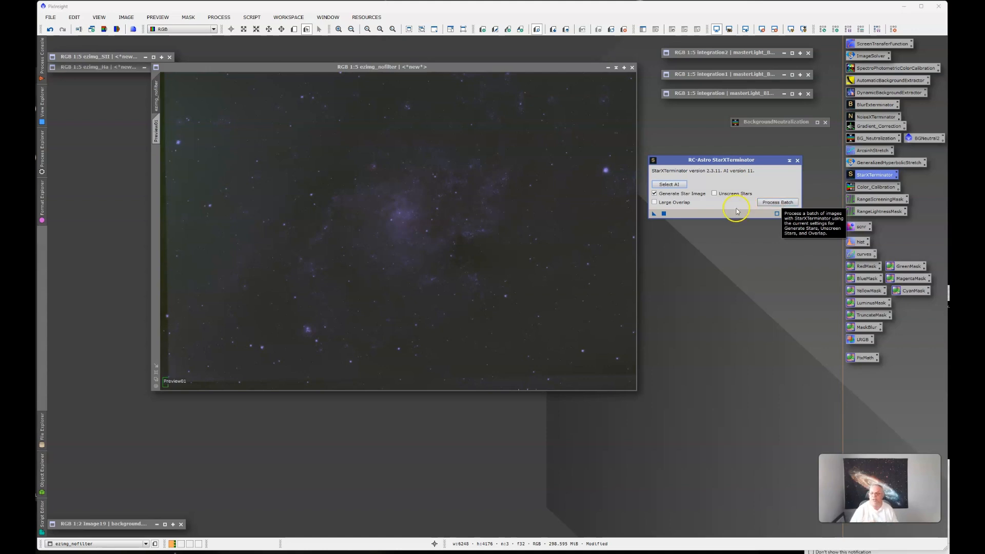
# Apply StarXTerminator to ezimg_nofilter with Generate Star Image enabled
pyautogui.moveTo(654, 213); pyautogui.dragTo(561, 227)
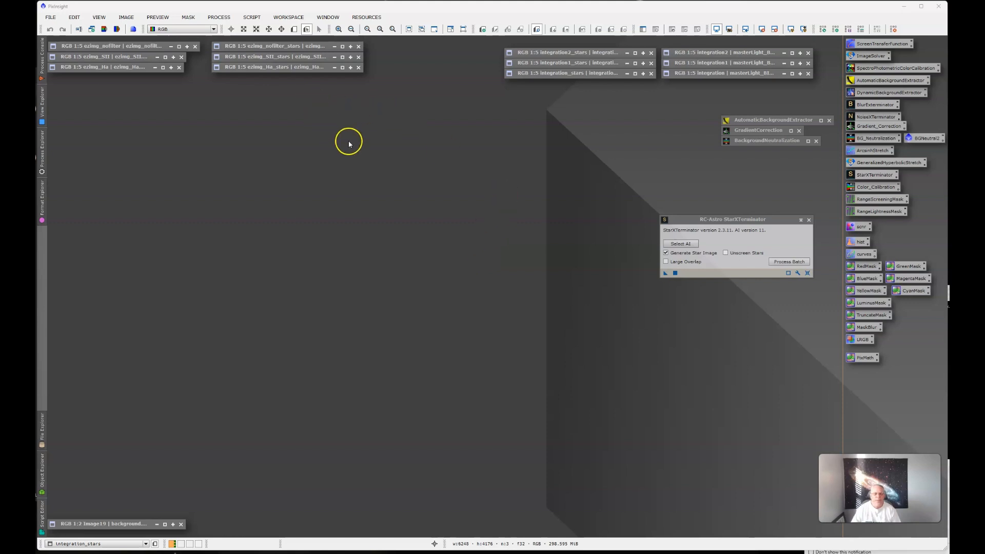
# Examine the integration_stars image and the starless integration image, minimizing both
pyautogui.doubleClick(567, 75)
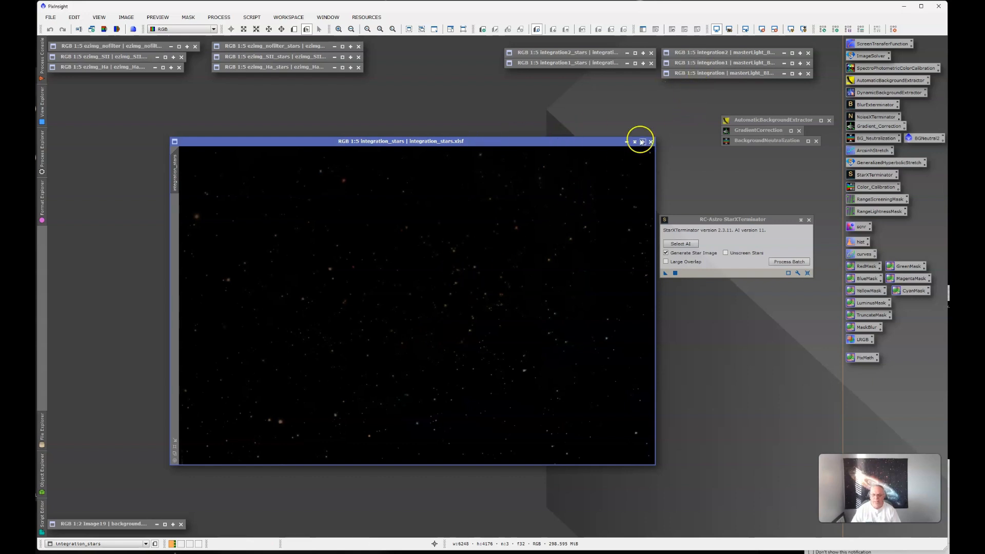
pyautogui.doubleClick(729, 75)
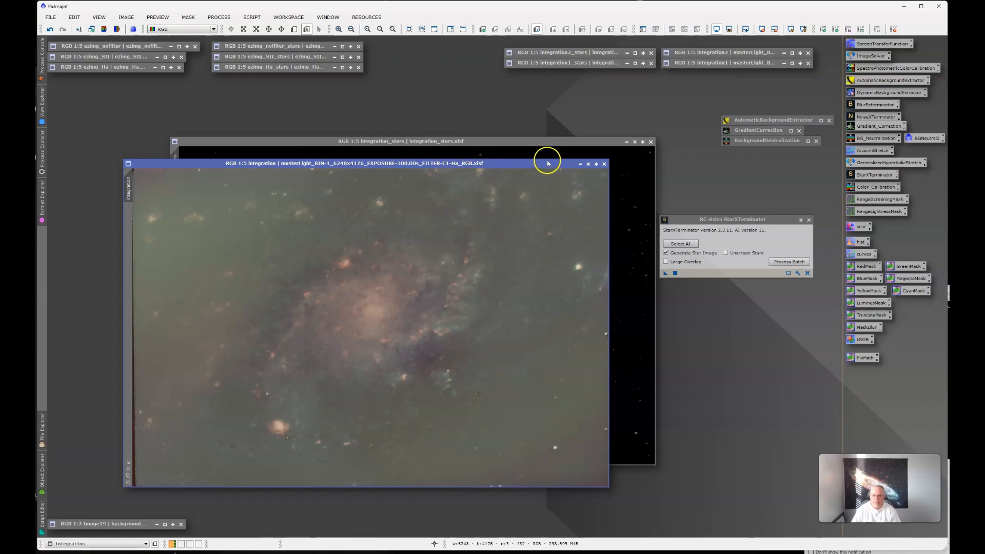
pyautogui.click(588, 164)
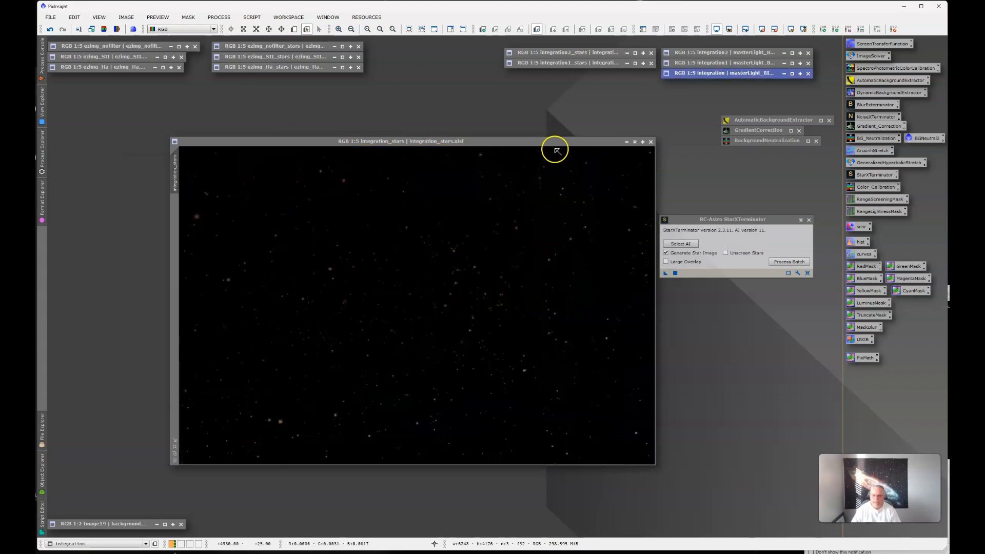
pyautogui.click(627, 141)
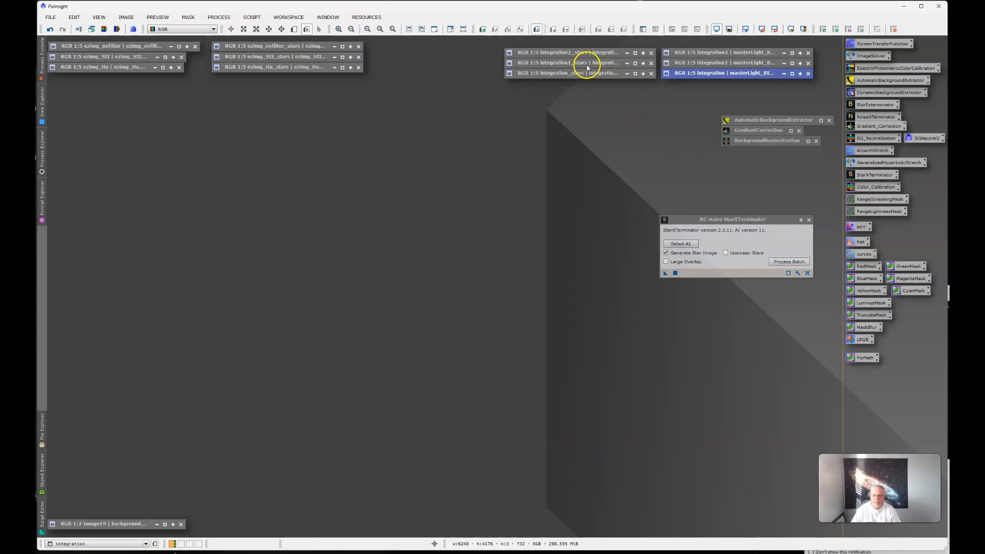
# Examine the integration1_stars and integration2_stars images, minimizing each one
pyautogui.doubleClick(587, 63)
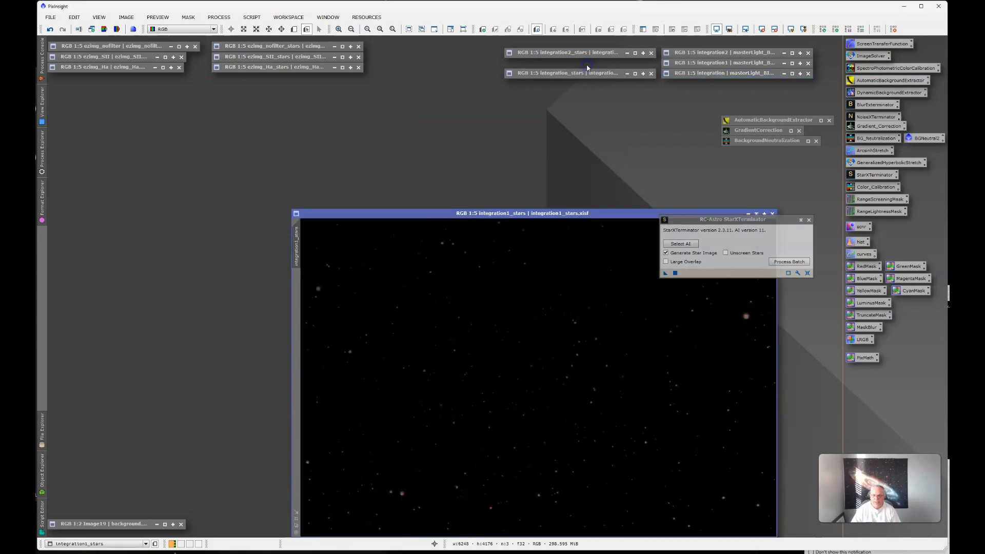
pyautogui.click(756, 213)
pyautogui.doubleClick(600, 57)
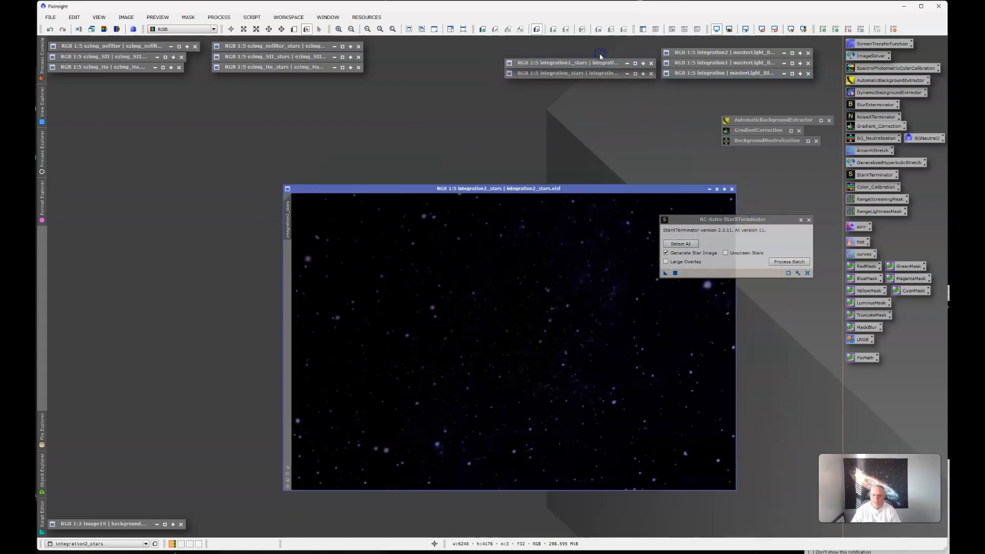
pyautogui.moveTo(590, 205); pyautogui.dragTo(441, 128)
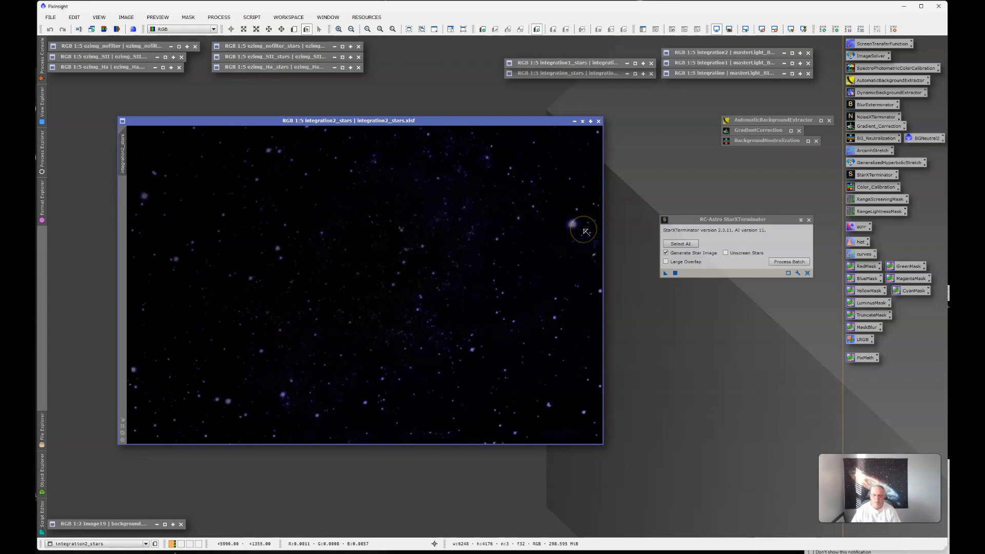
pyautogui.click(583, 121)
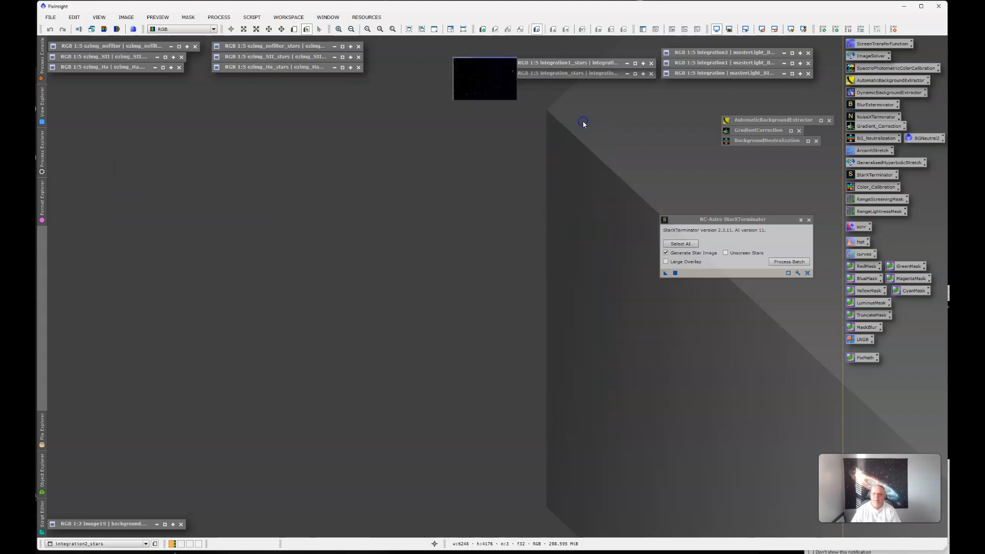
# Restore the ezimg_nofilter_stars image and shift its window away from the StarXTerminator dialog
pyautogui.click(112, 46)
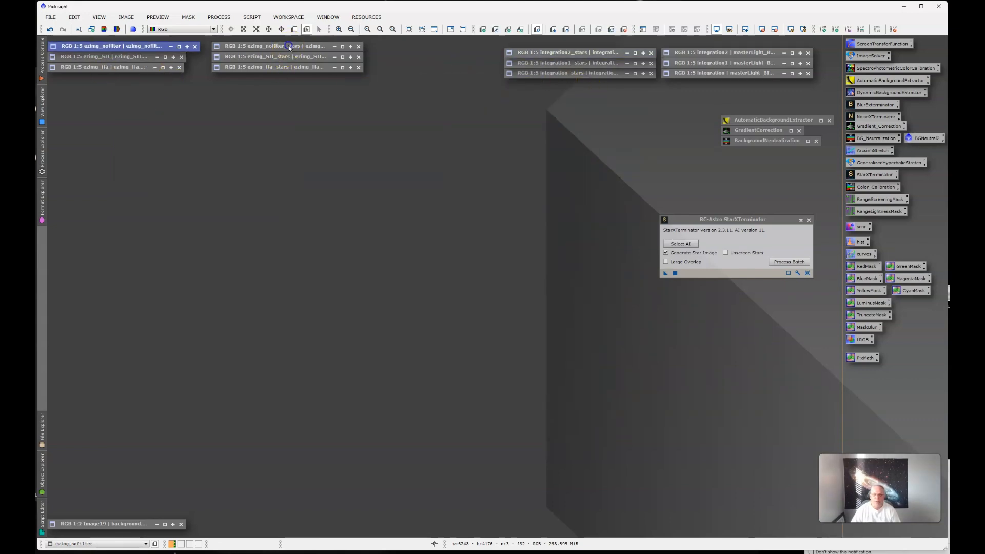
pyautogui.doubleClick(289, 47)
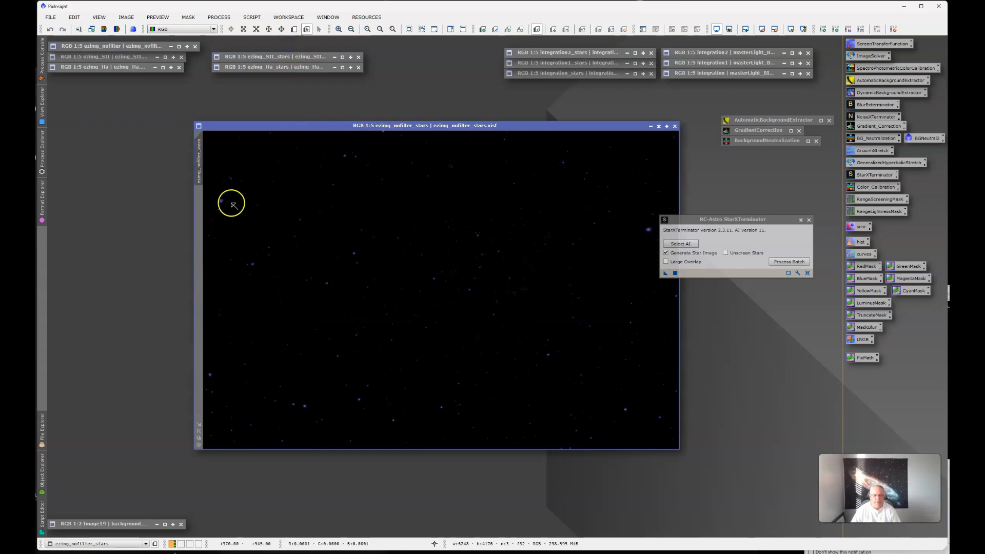
pyautogui.moveTo(518, 126); pyautogui.dragTo(470, 125)
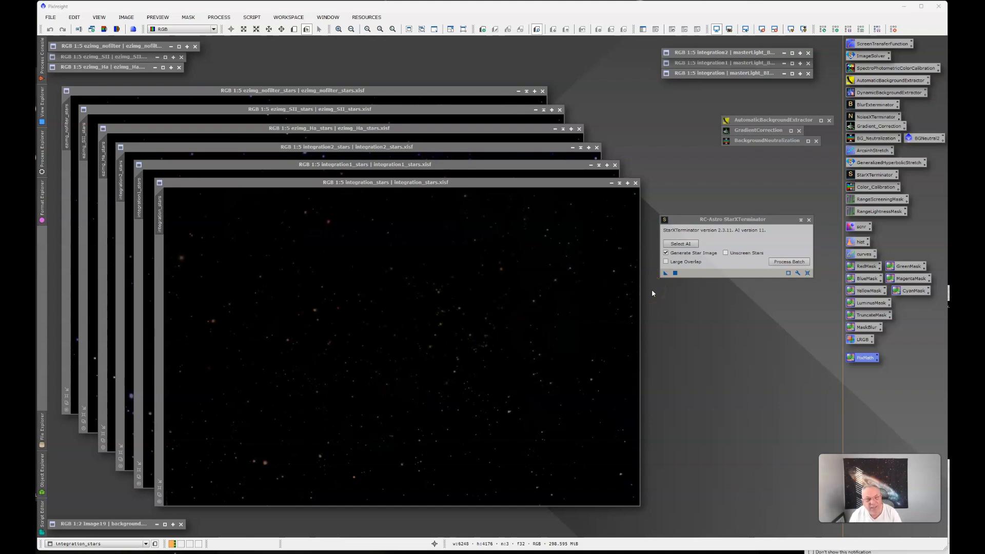
# Start a PixelMath expression in the Expression Editor that sums ezimg_Ha_stars, ezimg_SII_stars and ezimg_nofilter_stars
pyautogui.doubleClick(862, 359)
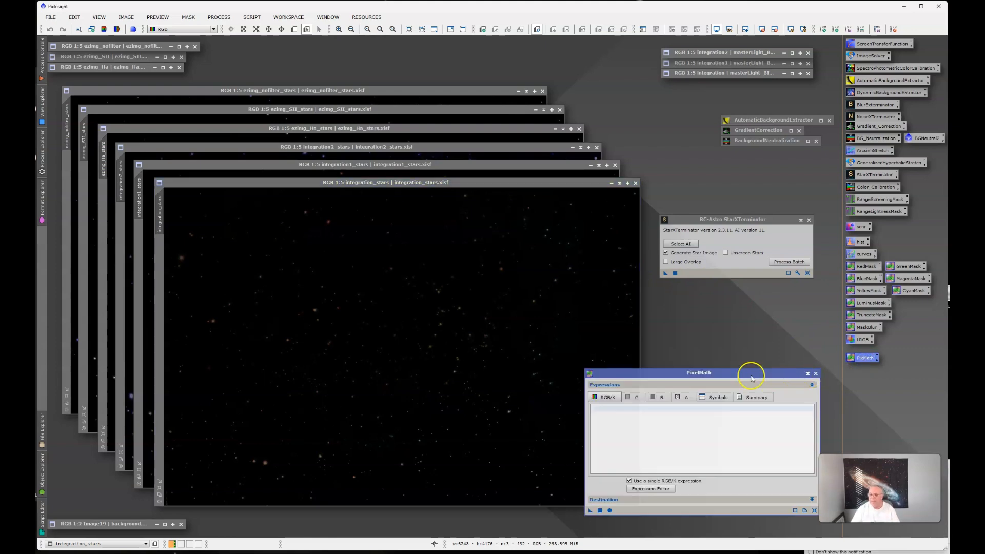
pyautogui.moveTo(751, 374); pyautogui.dragTo(522, 236)
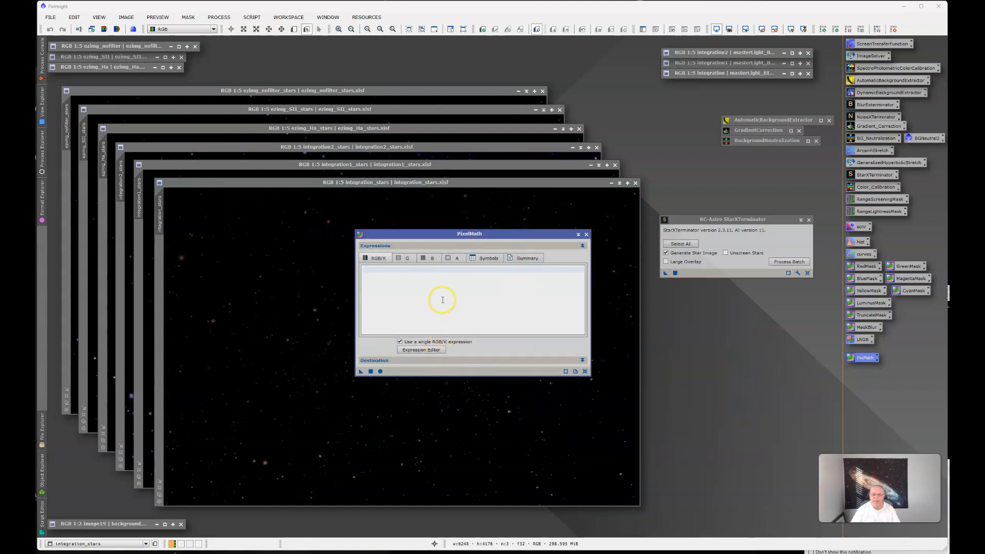
pyautogui.click(421, 349)
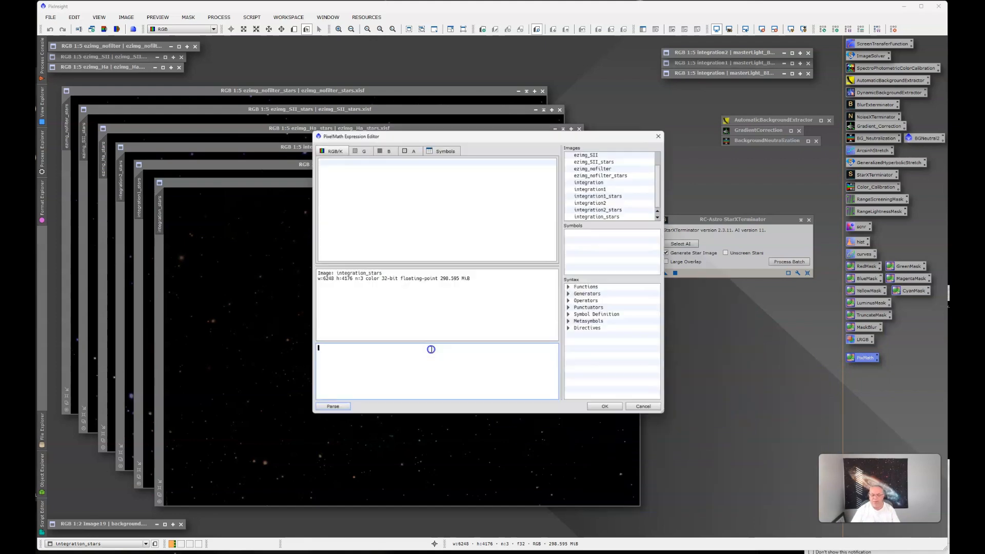
pyautogui.scroll(2, 606, 180)
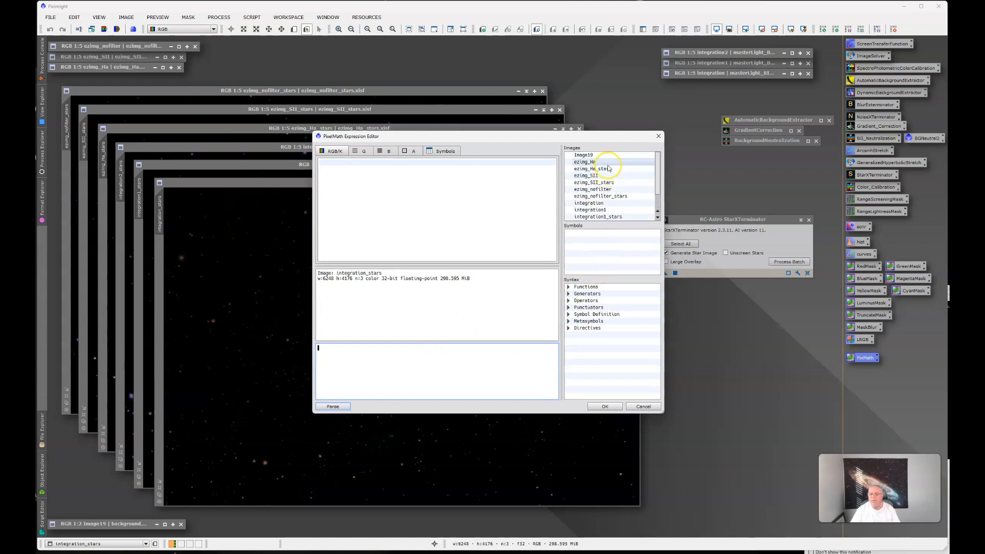
pyautogui.click(606, 170)
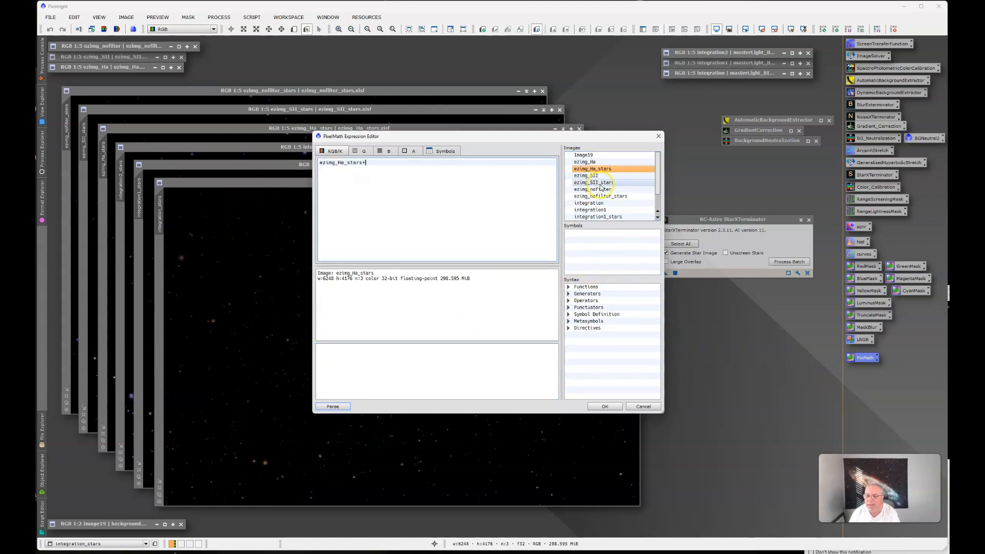
pyautogui.doubleClick(601, 184)
pyautogui.write('+')
pyautogui.click(604, 197)
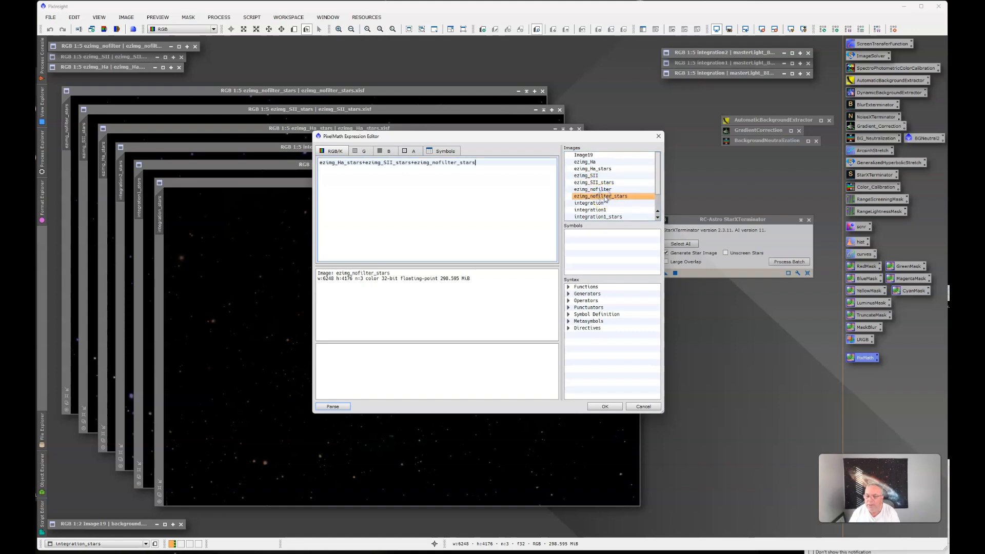
# Extend the PixelMath sum with integration1_stars, integration2_stars and integration_stars, and accept the expression
pyautogui.write('+')
pyautogui.doubleClick(603, 217)
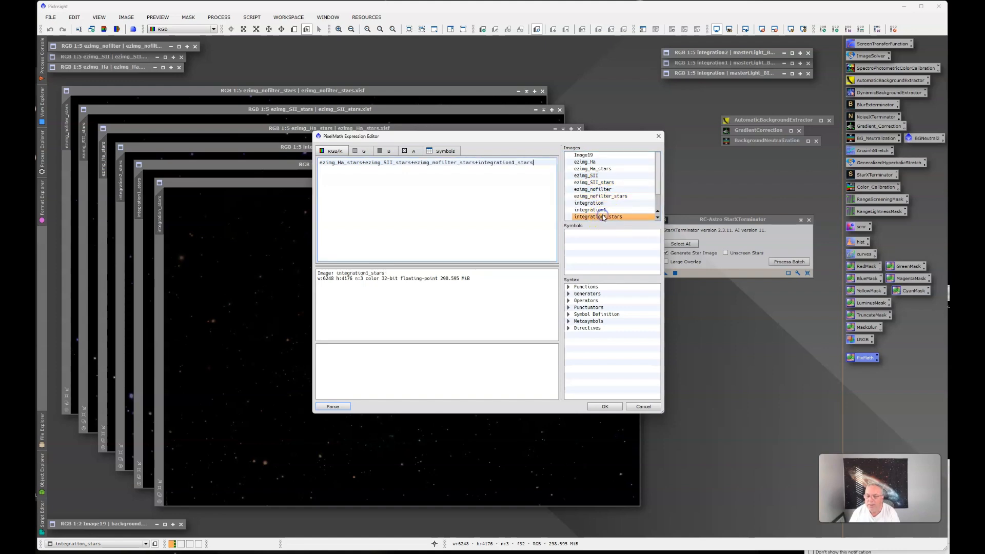
pyautogui.write('+')
pyautogui.scroll(-1, 656, 188)
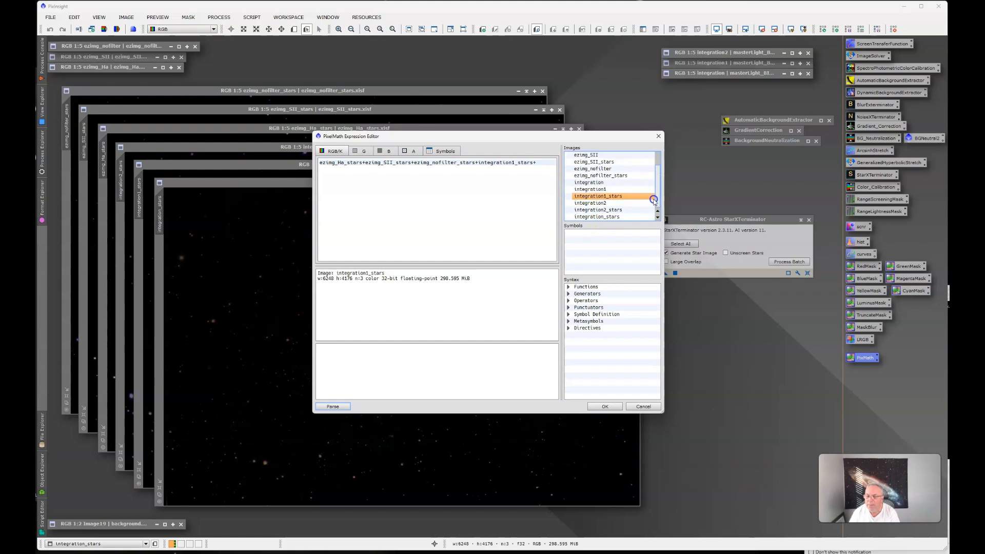
pyautogui.click(614, 210)
pyautogui.doubleClick(614, 210)
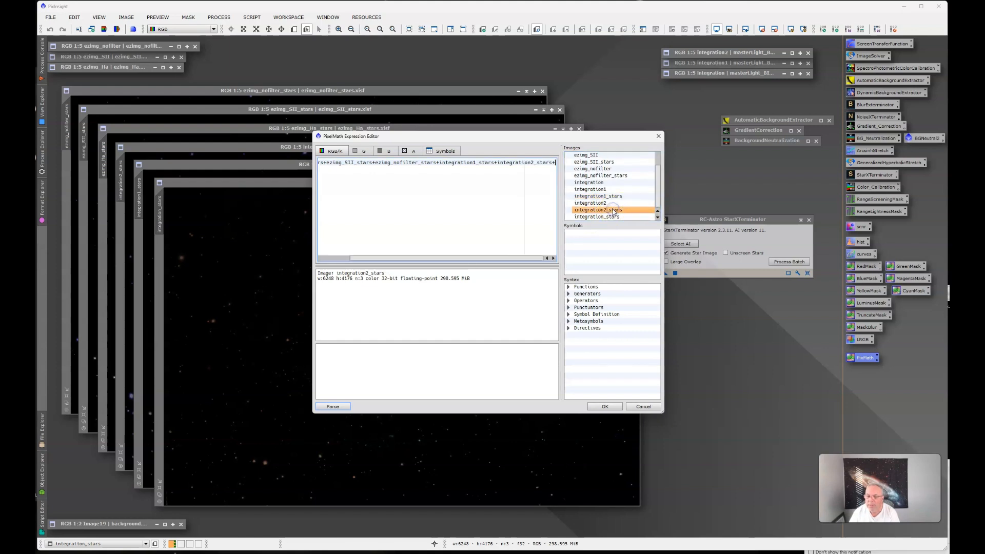
pyautogui.write('+')
pyautogui.doubleClick(609, 216)
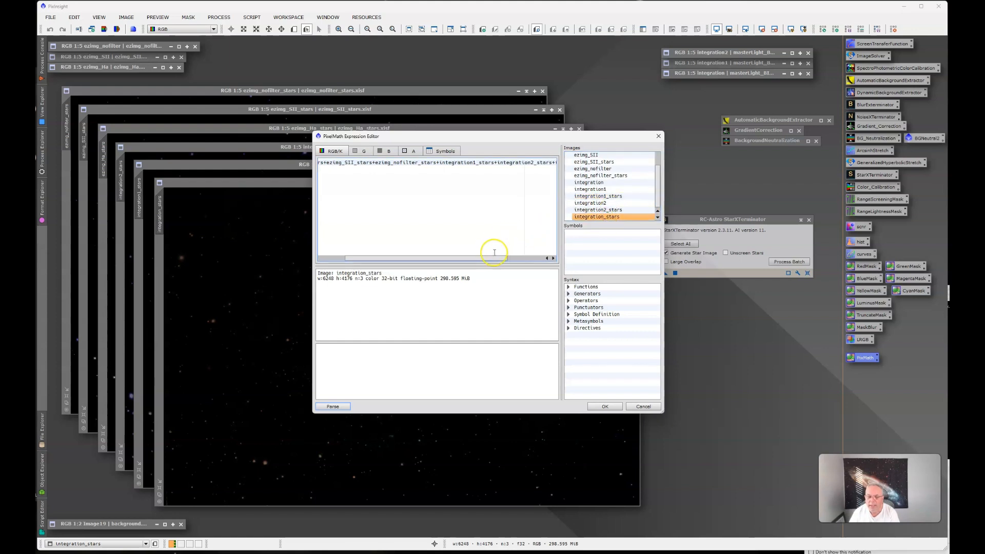
pyautogui.moveTo(495, 258); pyautogui.dragTo(541, 257)
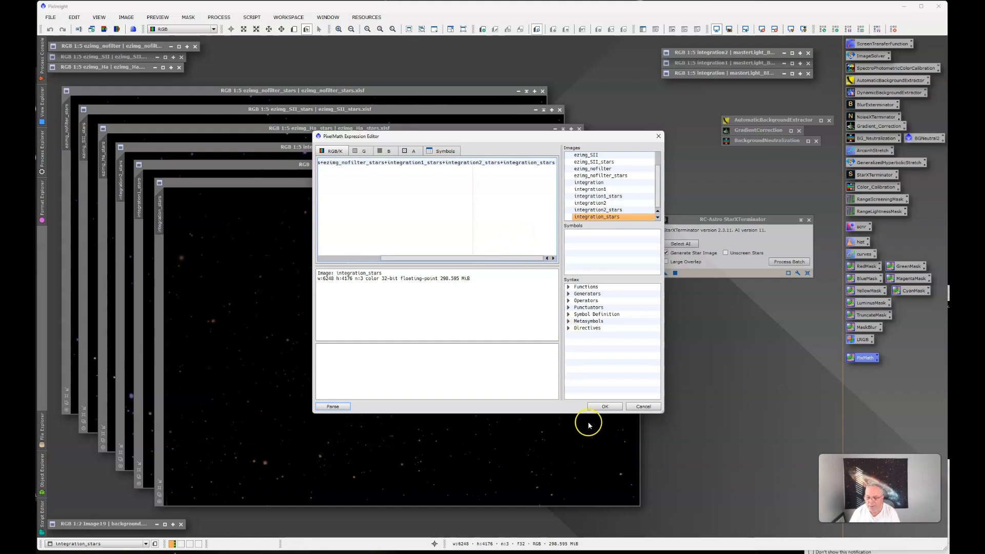
pyautogui.click(603, 406)
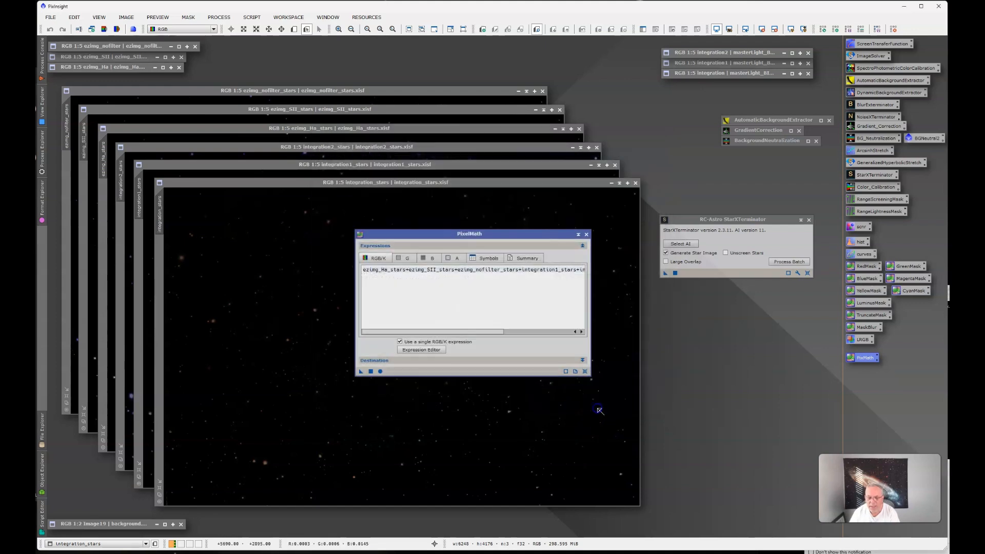
# Run PixelMath to create the combined star image, reposition that image, and park the collapsed PixelMath dialog below StarXTerminator
pyautogui.click(371, 371)
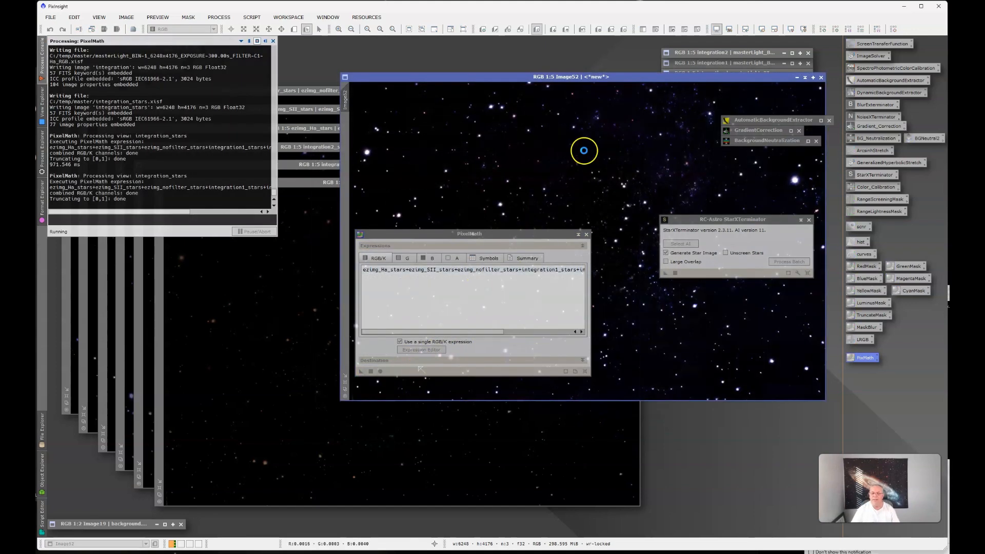
pyautogui.click(578, 236)
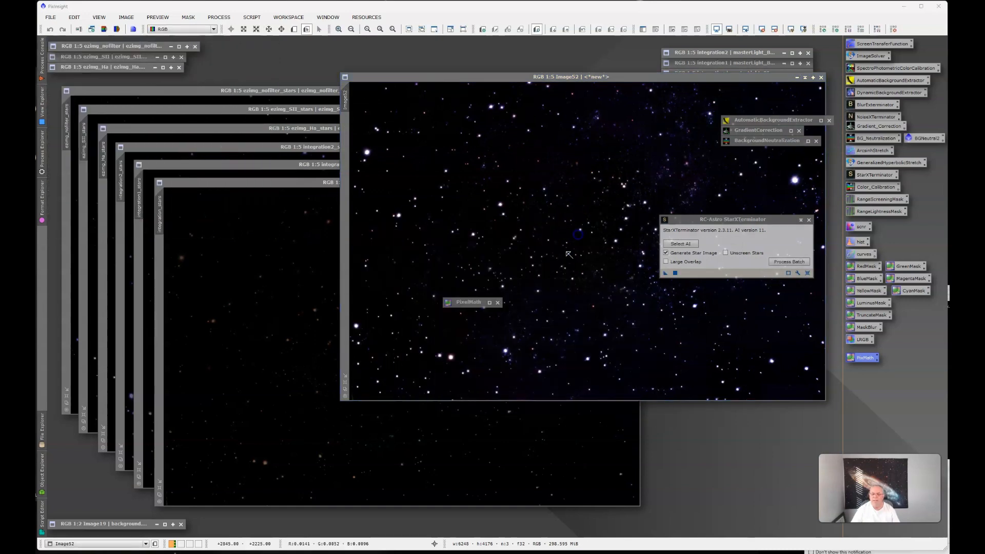
pyautogui.moveTo(575, 80); pyautogui.dragTo(405, 88)
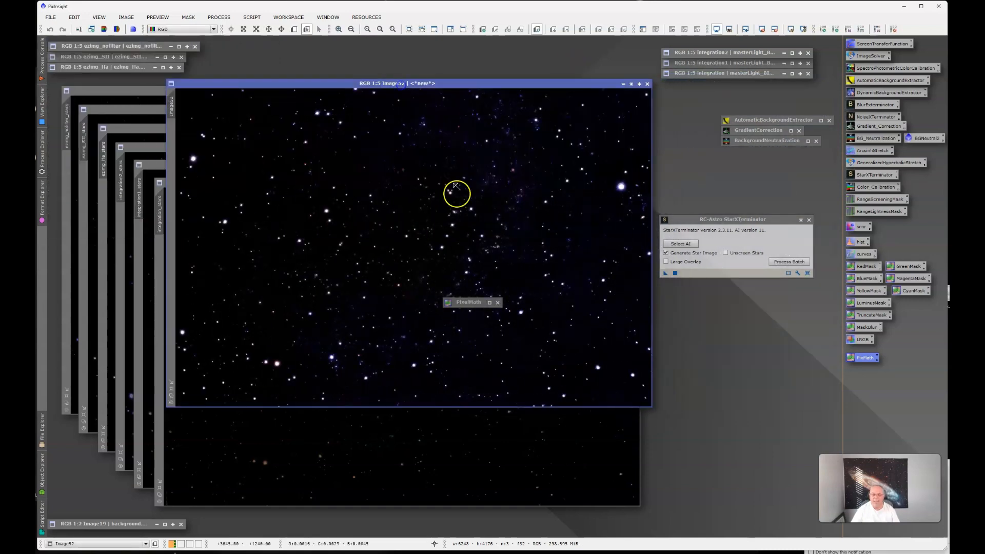
pyautogui.moveTo(469, 302); pyautogui.dragTo(752, 334)
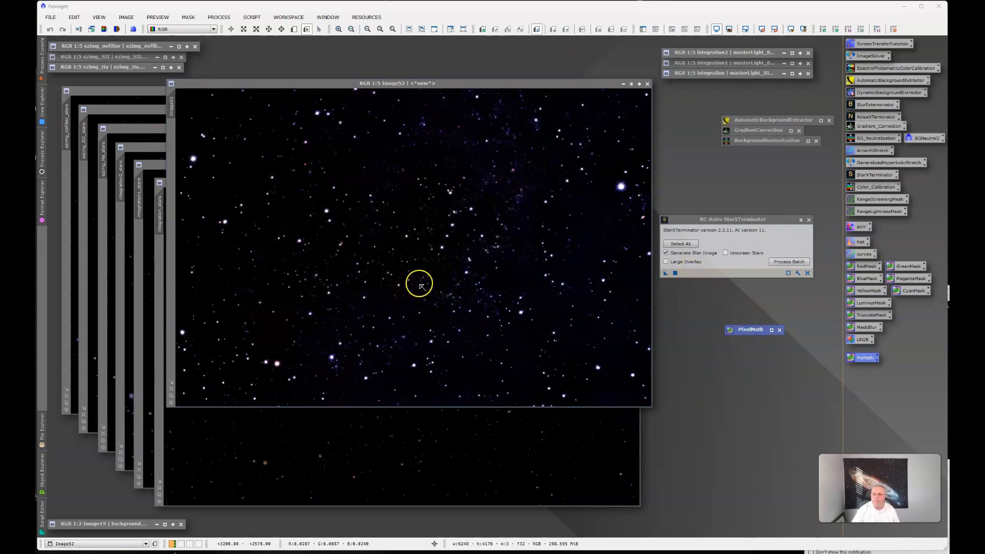
# Open CurvesTransformation with a real-time preview of Image52 and raise the RGB/K curve midpoint to input 0.50904, output 0.64083
pyautogui.click(700, 52)
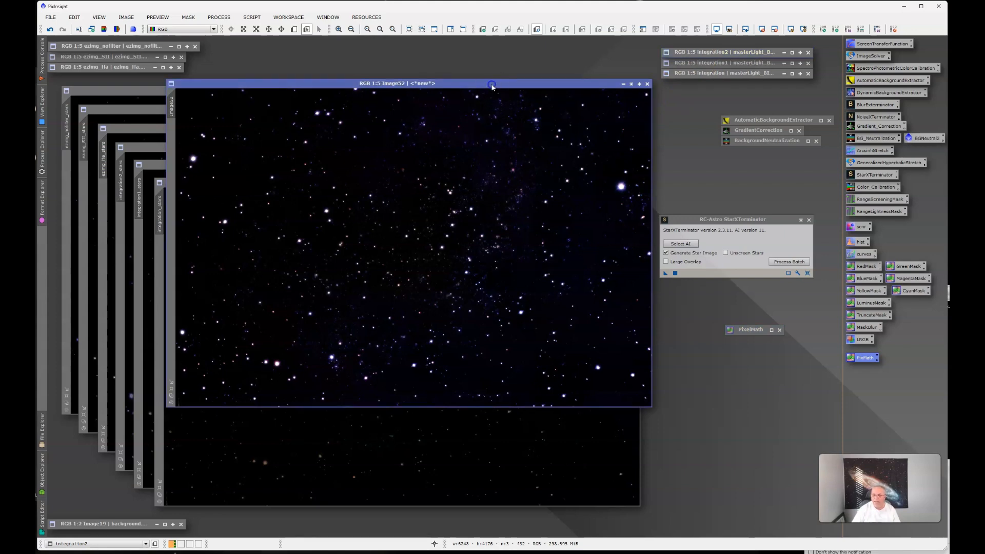
pyautogui.click(491, 88)
pyautogui.doubleClick(862, 254)
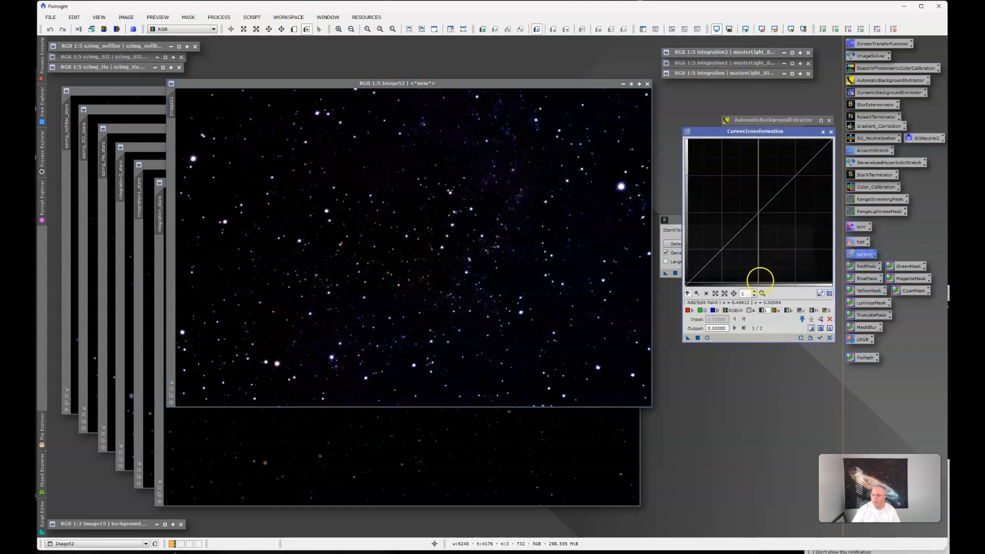
pyautogui.click(708, 337)
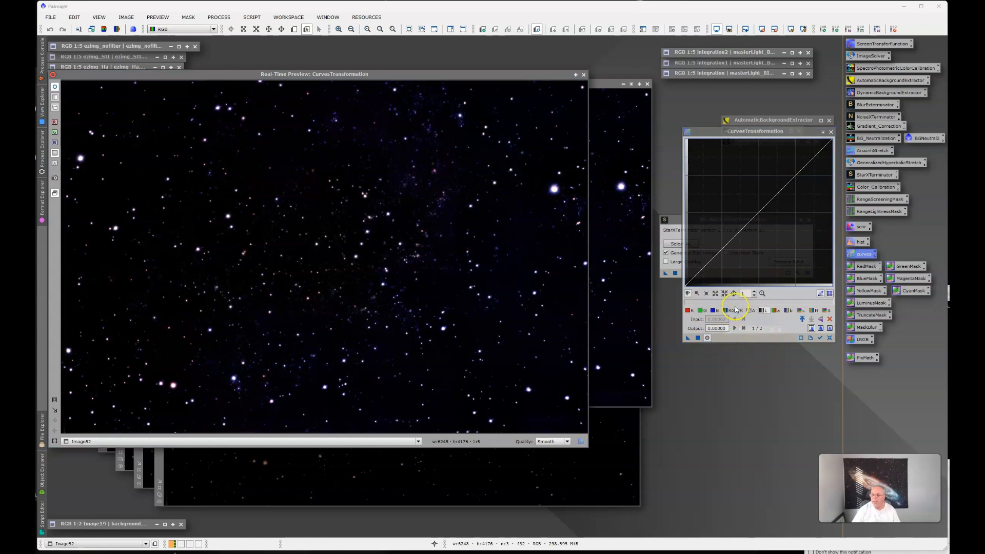
pyautogui.click(755, 217)
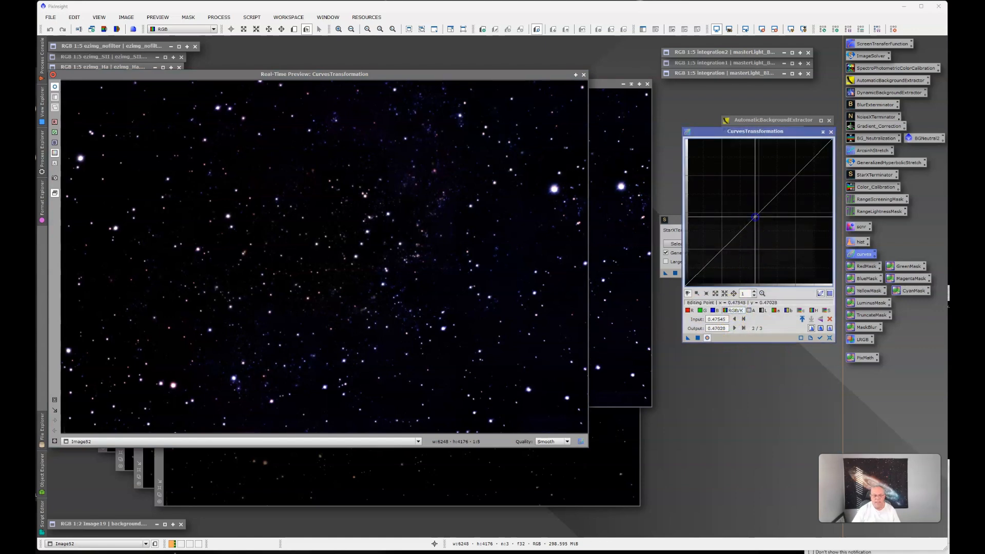
pyautogui.moveTo(755, 217); pyautogui.dragTo(760, 191)
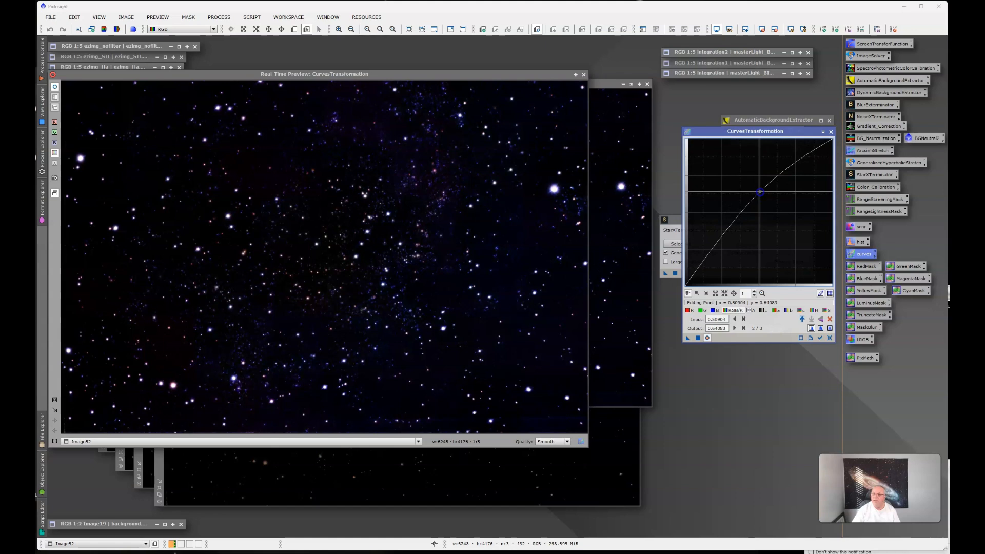
# Raise the lightness curve, shape the saturation curve through input 0.55297, output 0.69509, and apply the curves to Image52
pyautogui.click(761, 311)
pyautogui.moveTo(752, 234); pyautogui.dragTo(767, 184)
pyautogui.click(823, 311)
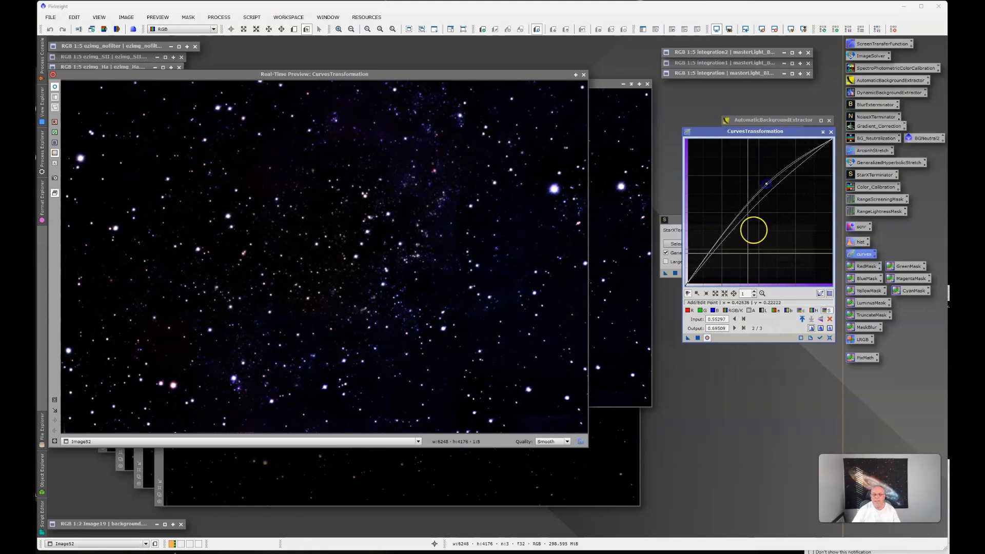
pyautogui.click(699, 338)
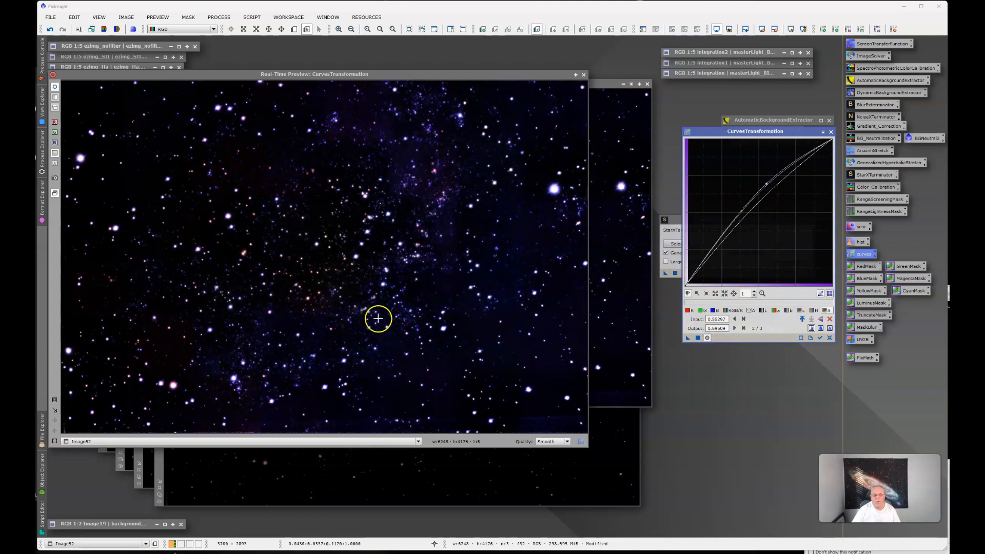
# Reset the curves, raise lightness and shape saturation through input 0.52455, output 0.63307, and apply them to Image52, closing the real-time preview
pyautogui.moveTo(514, 75); pyautogui.dragTo(570, 86)
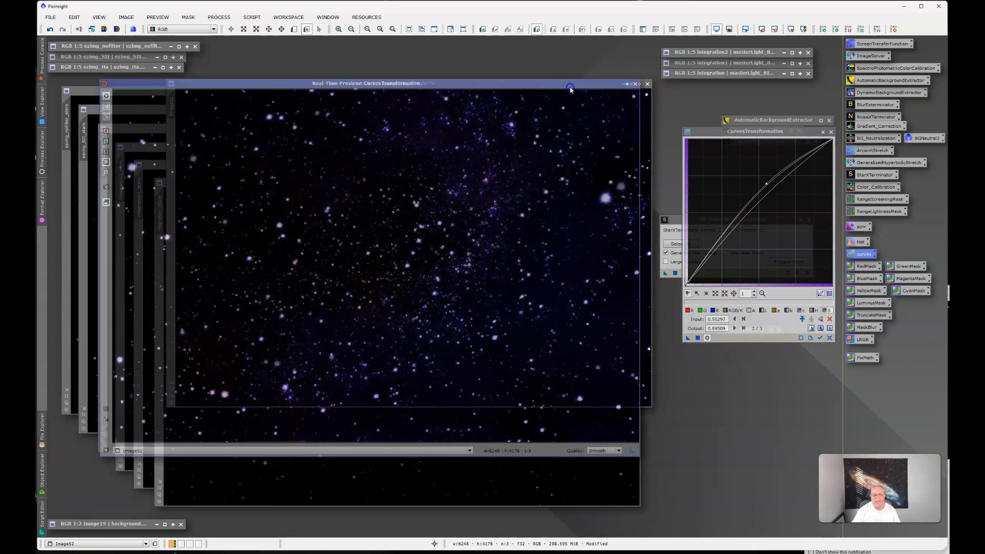
pyautogui.click(830, 338)
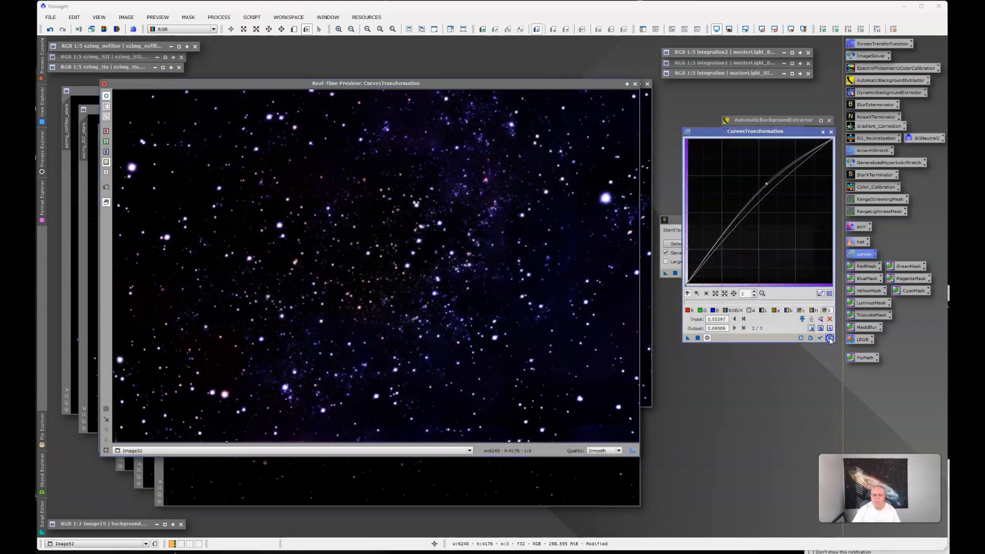
pyautogui.moveTo(759, 212); pyautogui.dragTo(763, 192)
pyautogui.click(761, 311)
pyautogui.click(826, 310)
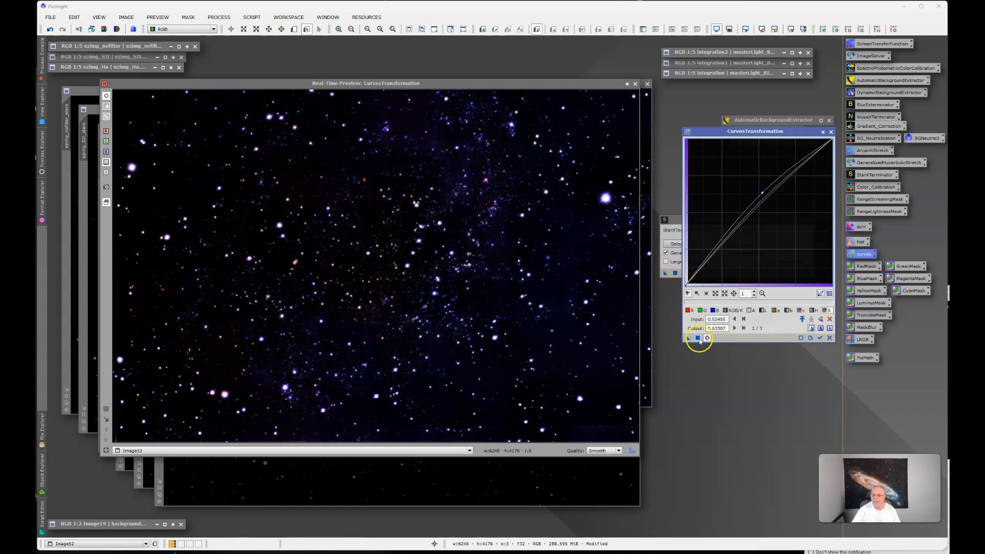
pyautogui.click(854, 342)
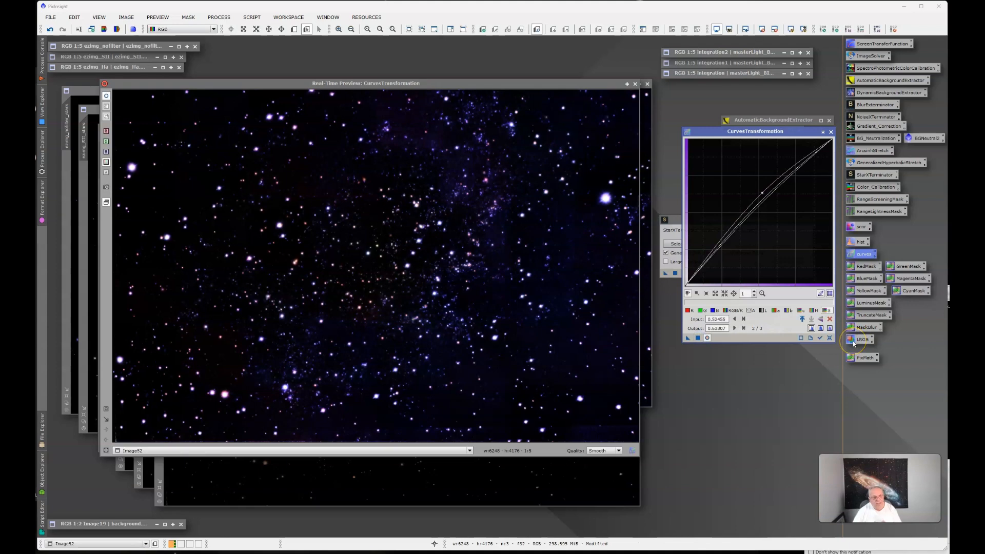
pyautogui.click(636, 85)
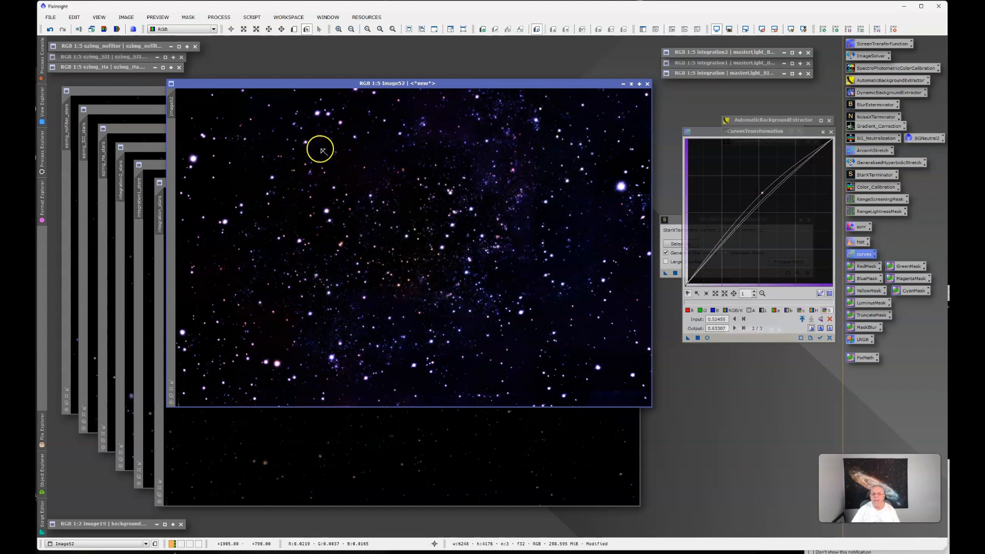
# Rename Image52 as Final_Stars and park its minimized window between the ezimg and integration image groups
pyautogui.rightClick(173, 109)
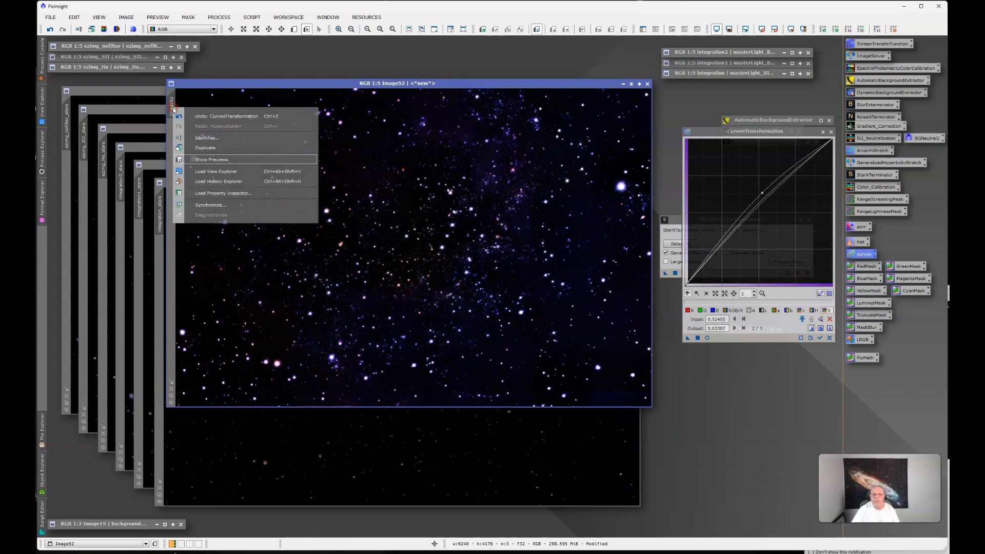
pyautogui.click(206, 138)
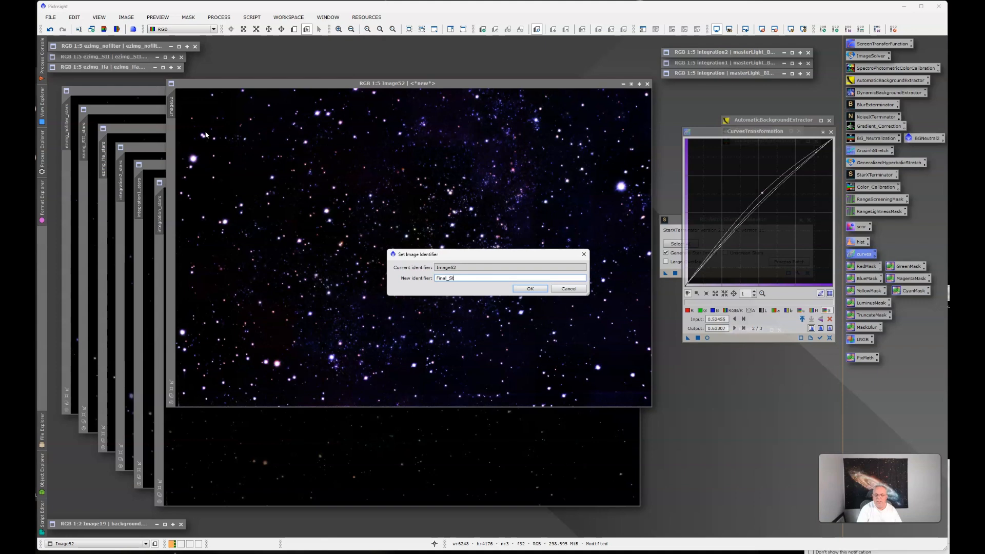
pyautogui.press('Return')
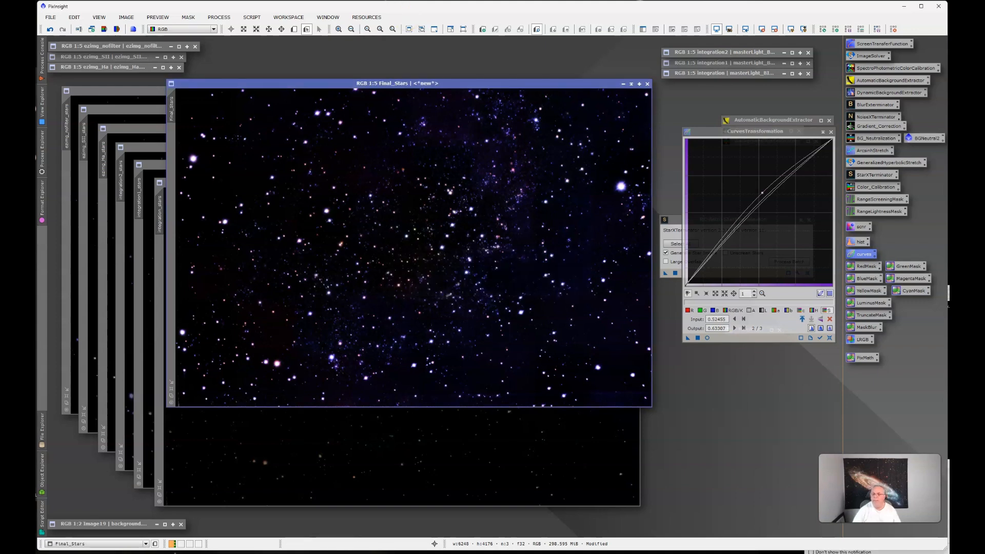
pyautogui.click(631, 84)
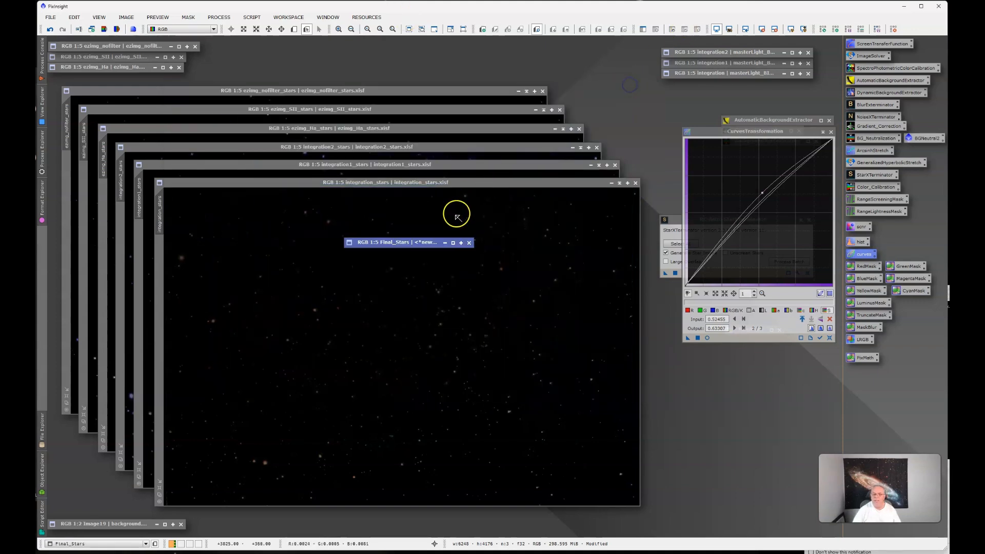
pyautogui.moveTo(415, 244); pyautogui.dragTo(448, 53)
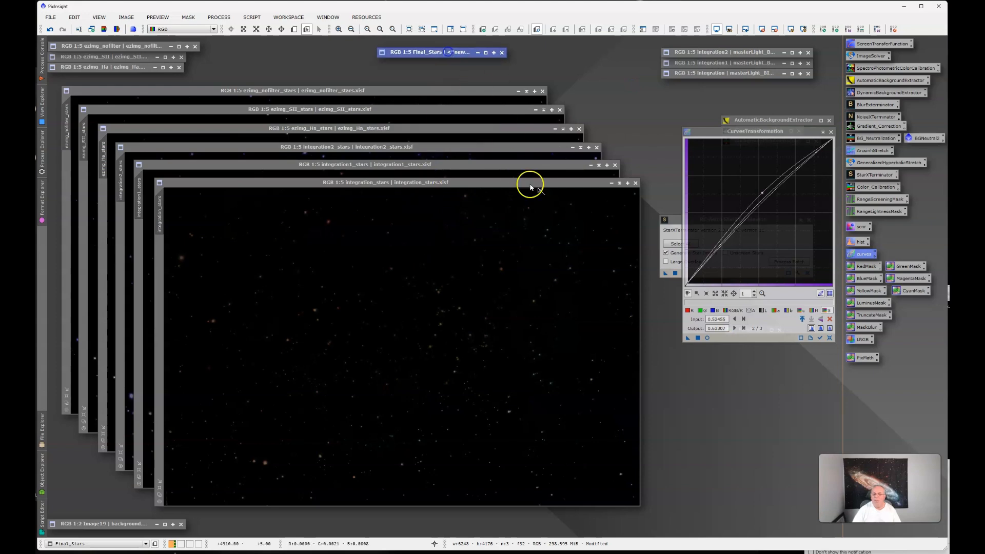
# Close the six individual star images, from integration_stars through ezimg_nofilter_stars
pyautogui.click(636, 183)
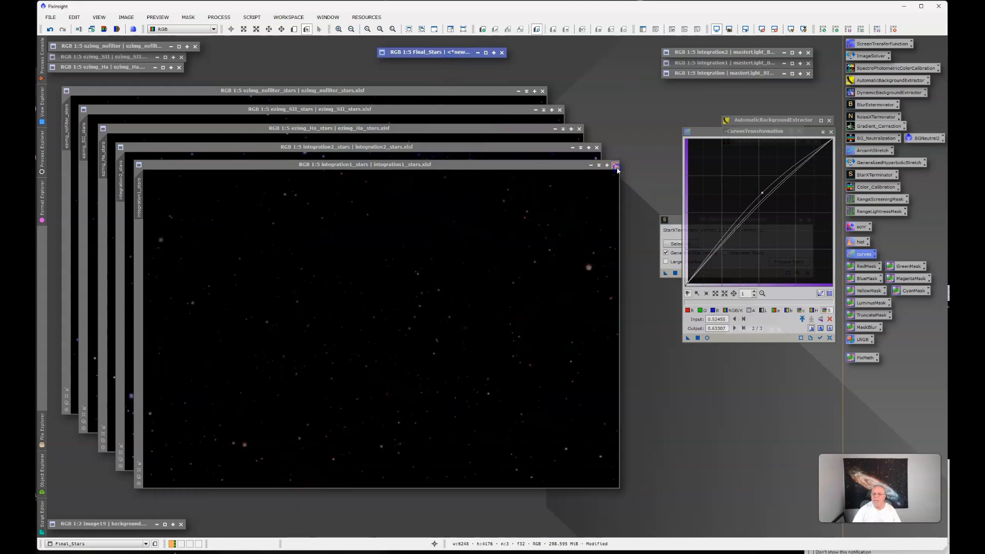
pyautogui.click(614, 164)
pyautogui.click(597, 148)
pyautogui.click(580, 129)
pyautogui.click(561, 110)
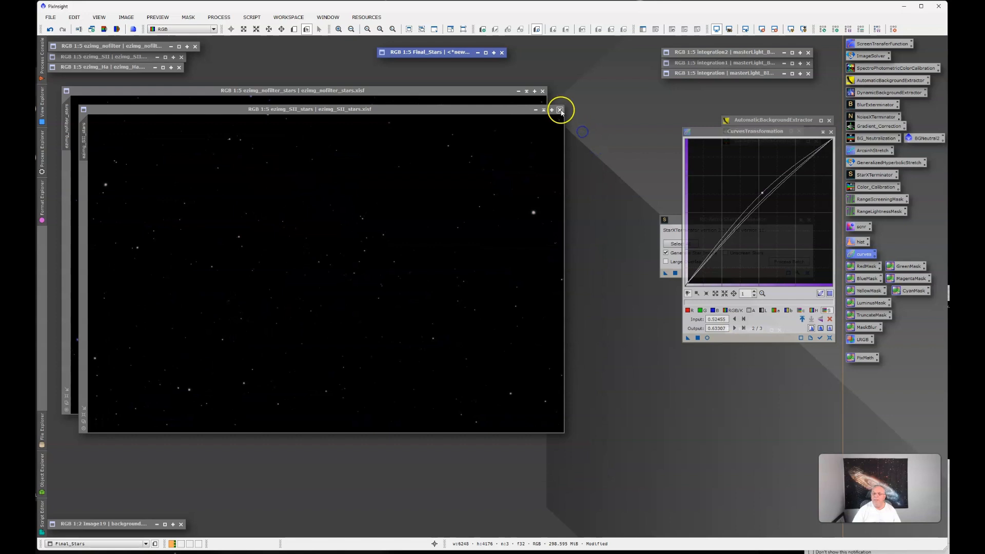
pyautogui.click(542, 91)
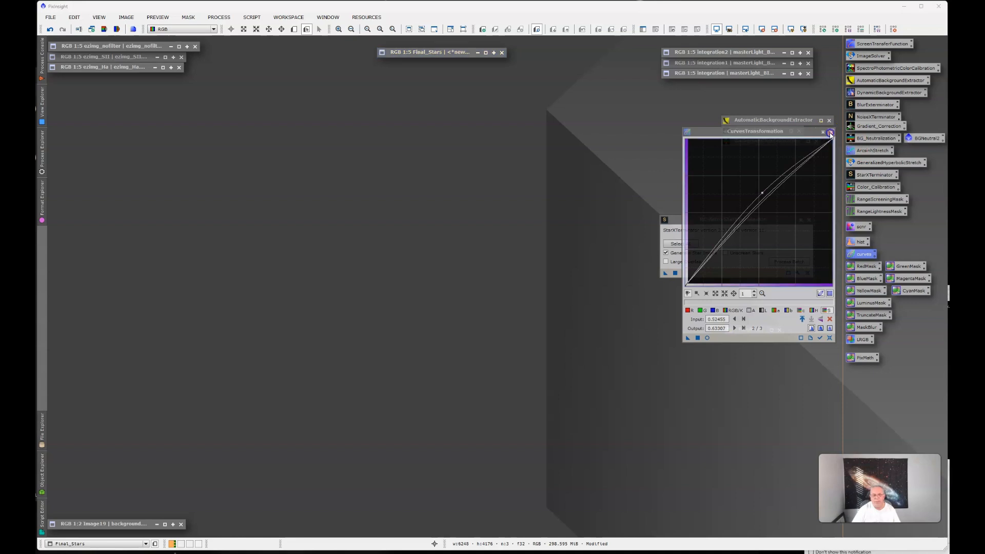
# Close the CurvesTransformation and StarXTerminator dialogs to clear the workspace
pyautogui.click(831, 133)
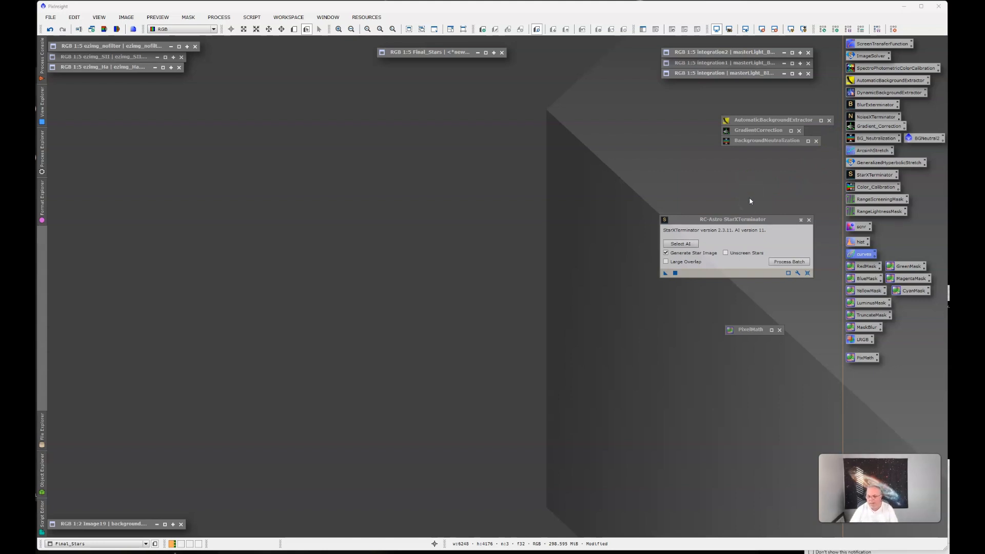
pyautogui.click(809, 220)
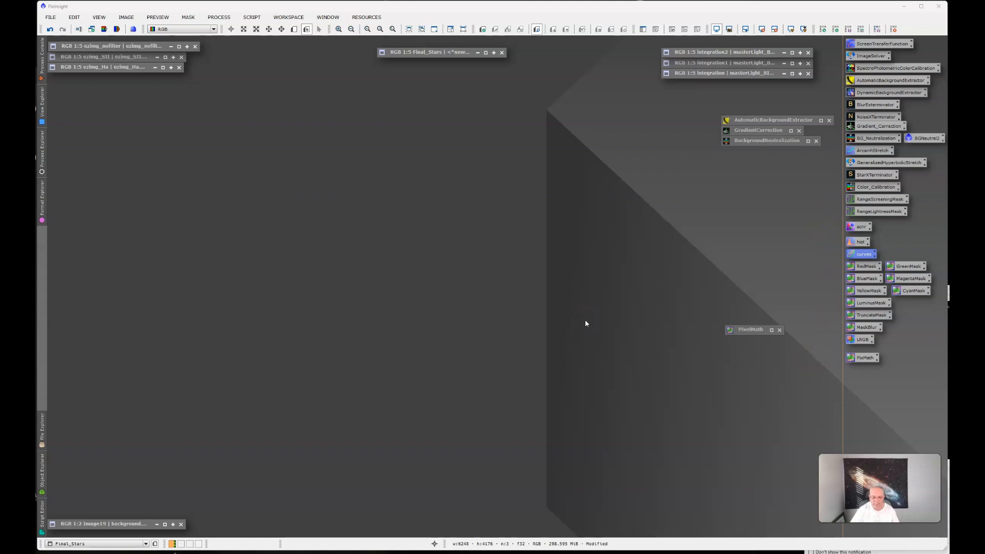
pyautogui.click(527, 188)
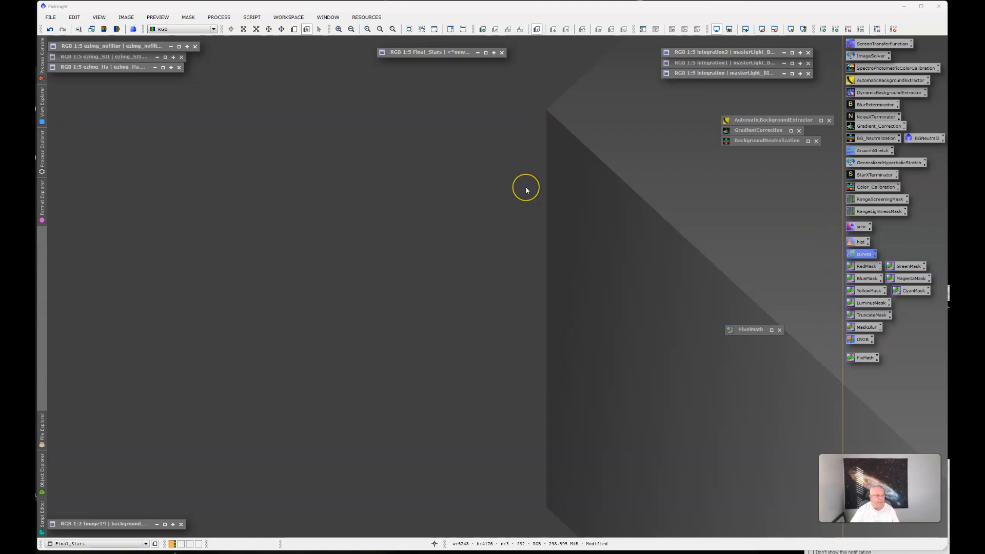